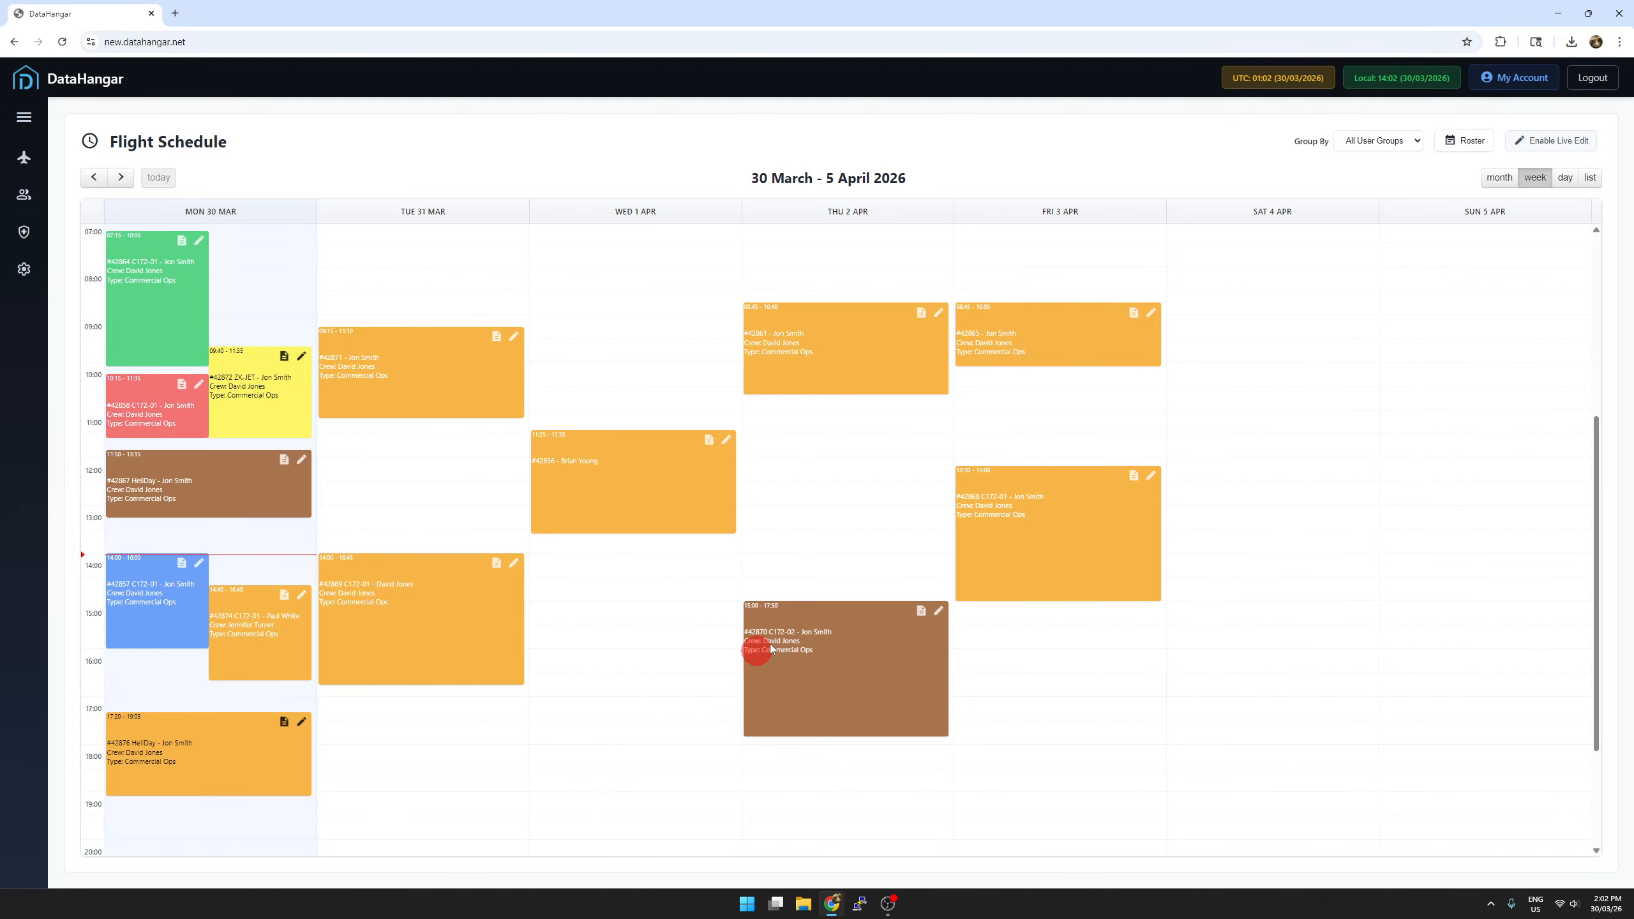
- View the flight schedule in month, week, day and list layouts, and return to the week layout
click(1500, 178)
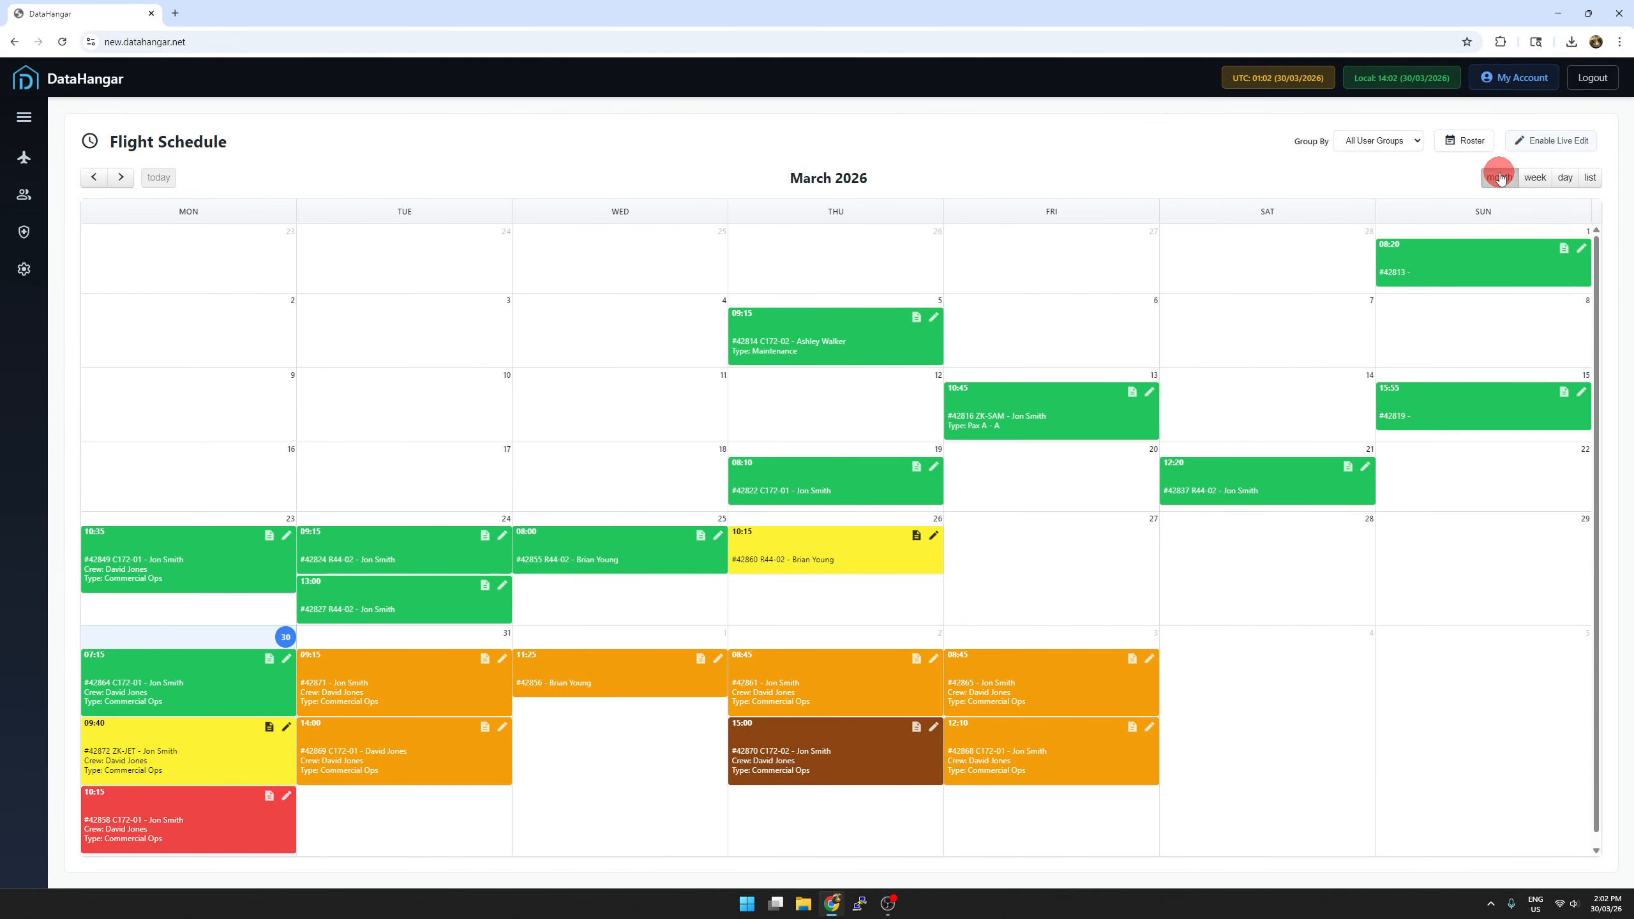
click(1534, 178)
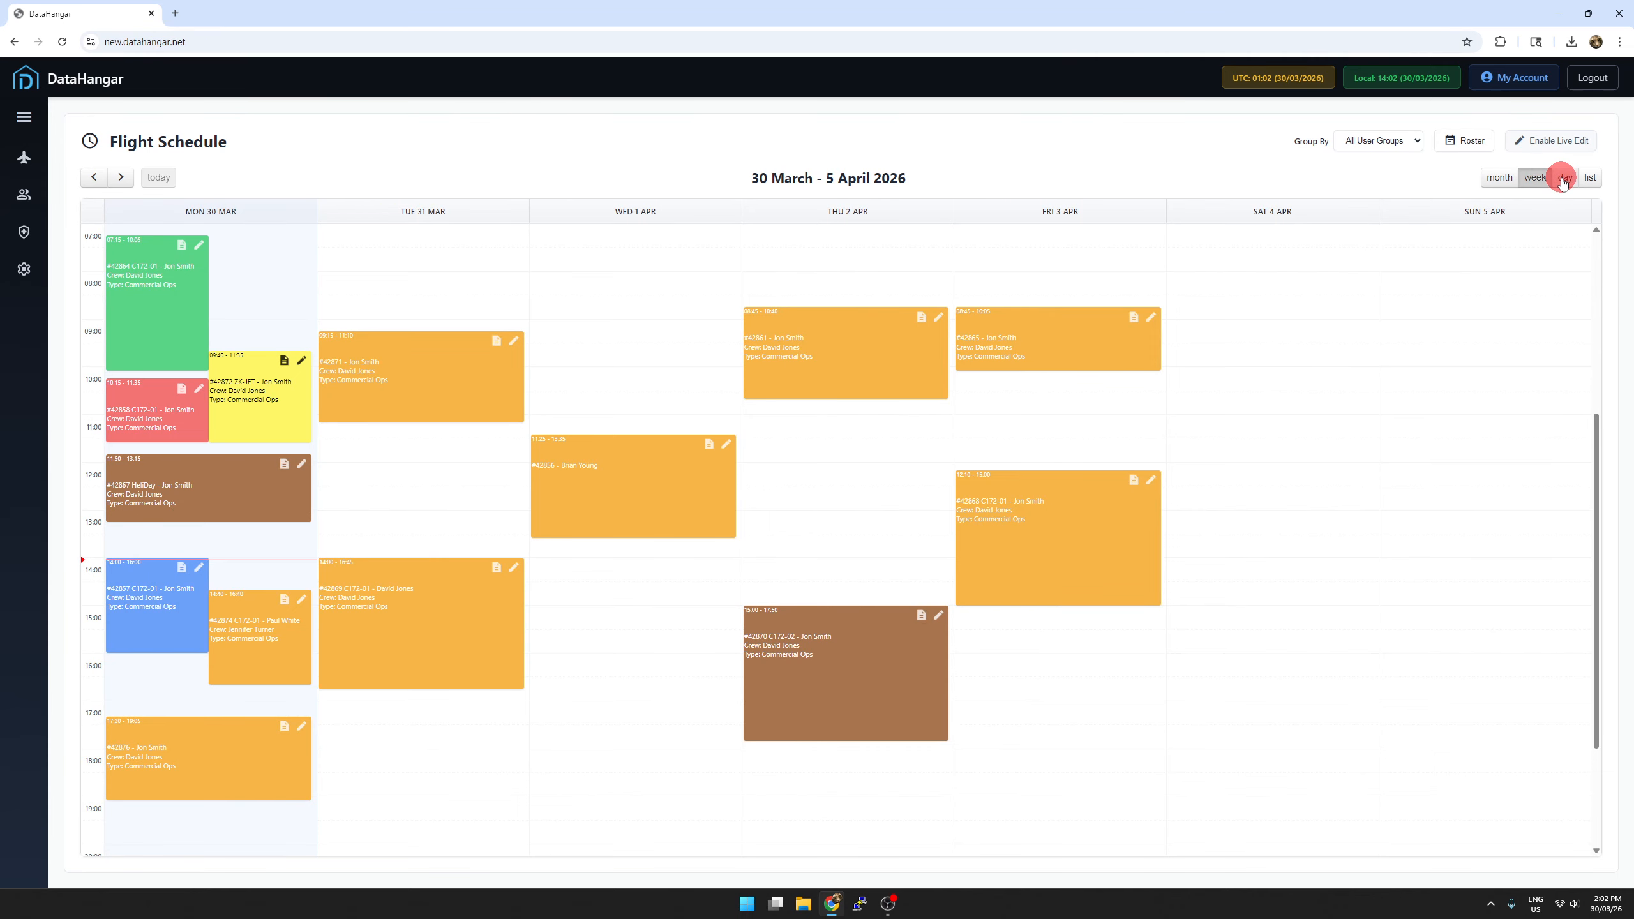
click(1564, 178)
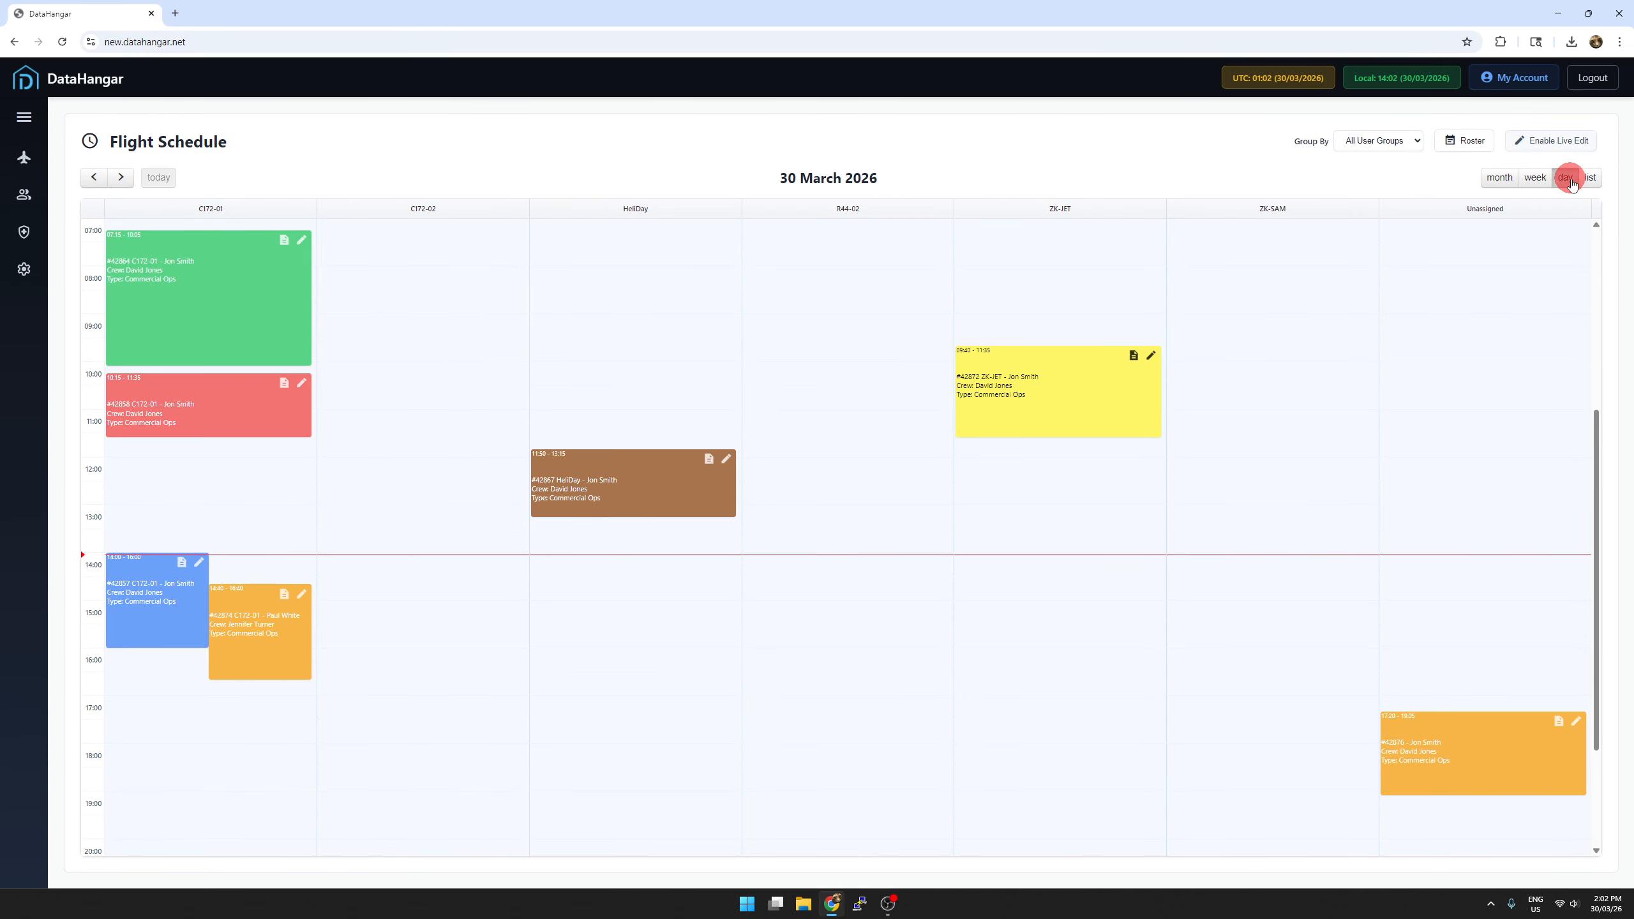
click(1590, 178)
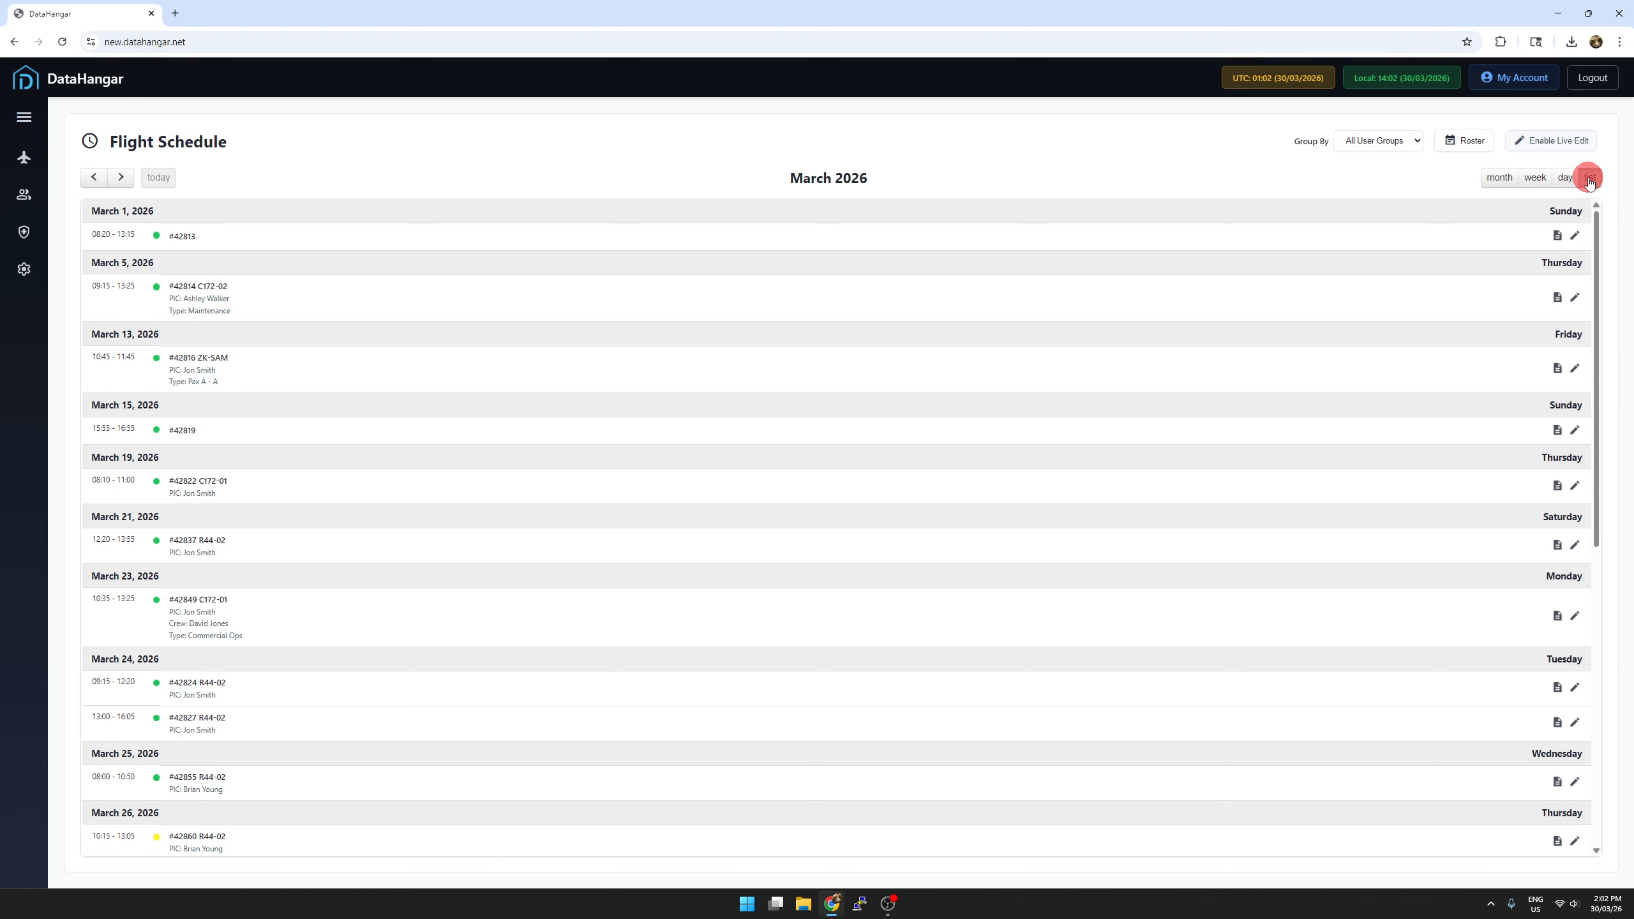
click(1533, 178)
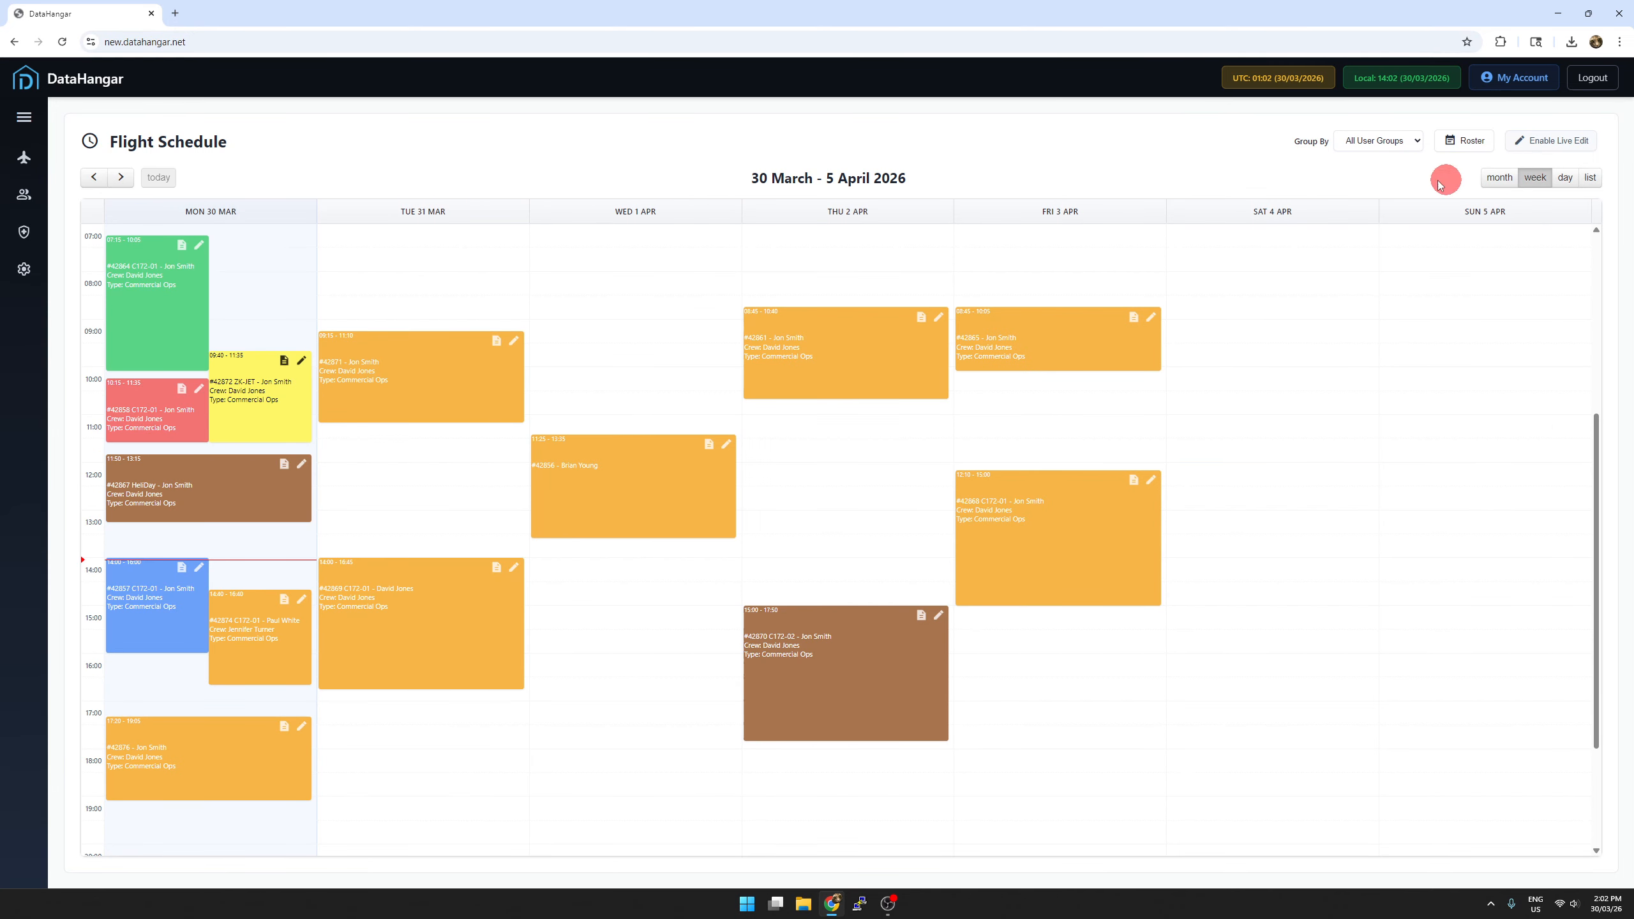
- Browse the schedule two weeks back and return to the current week
click(90, 180)
click(90, 180)
click(158, 182)
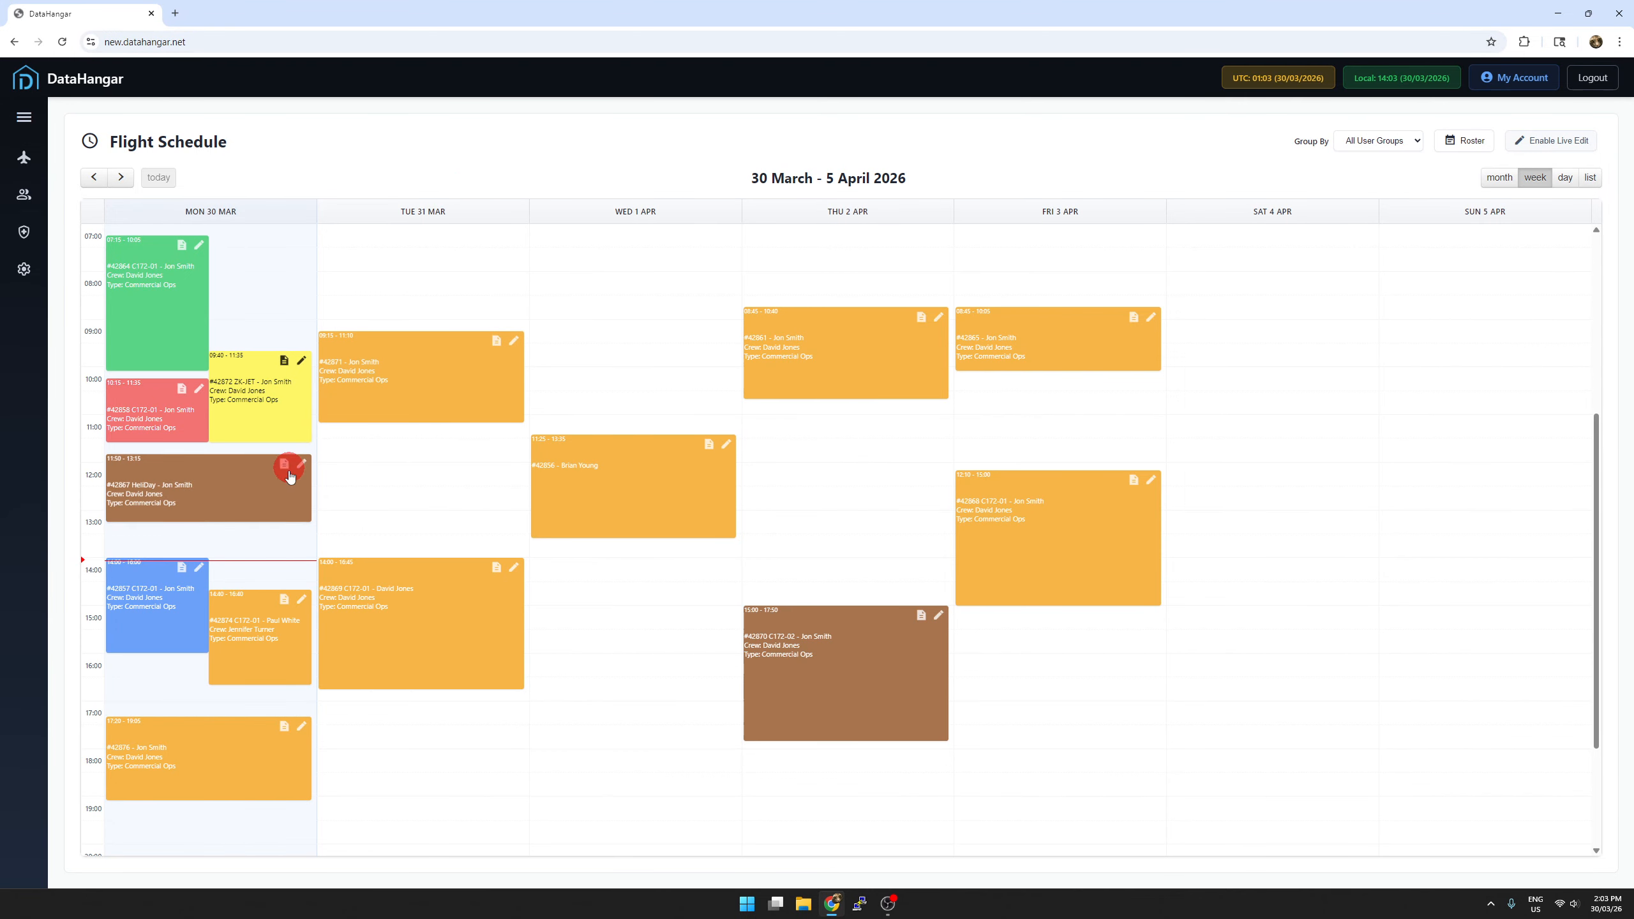
- View the details of Monday's orange C172-01 flight and close them
click(284, 599)
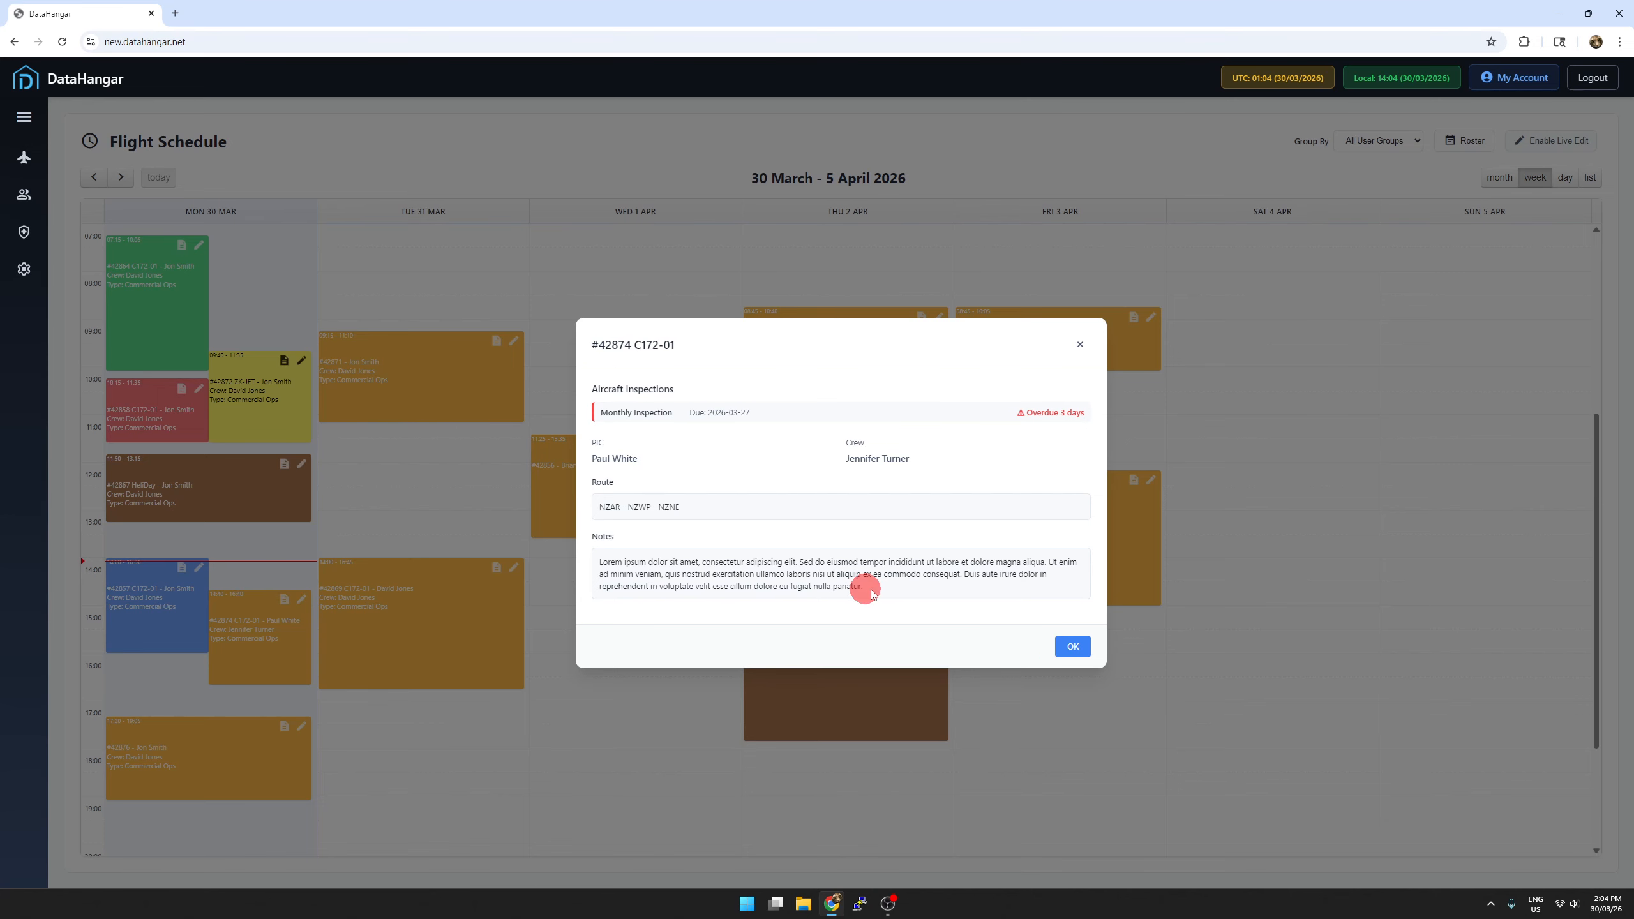
click(1071, 645)
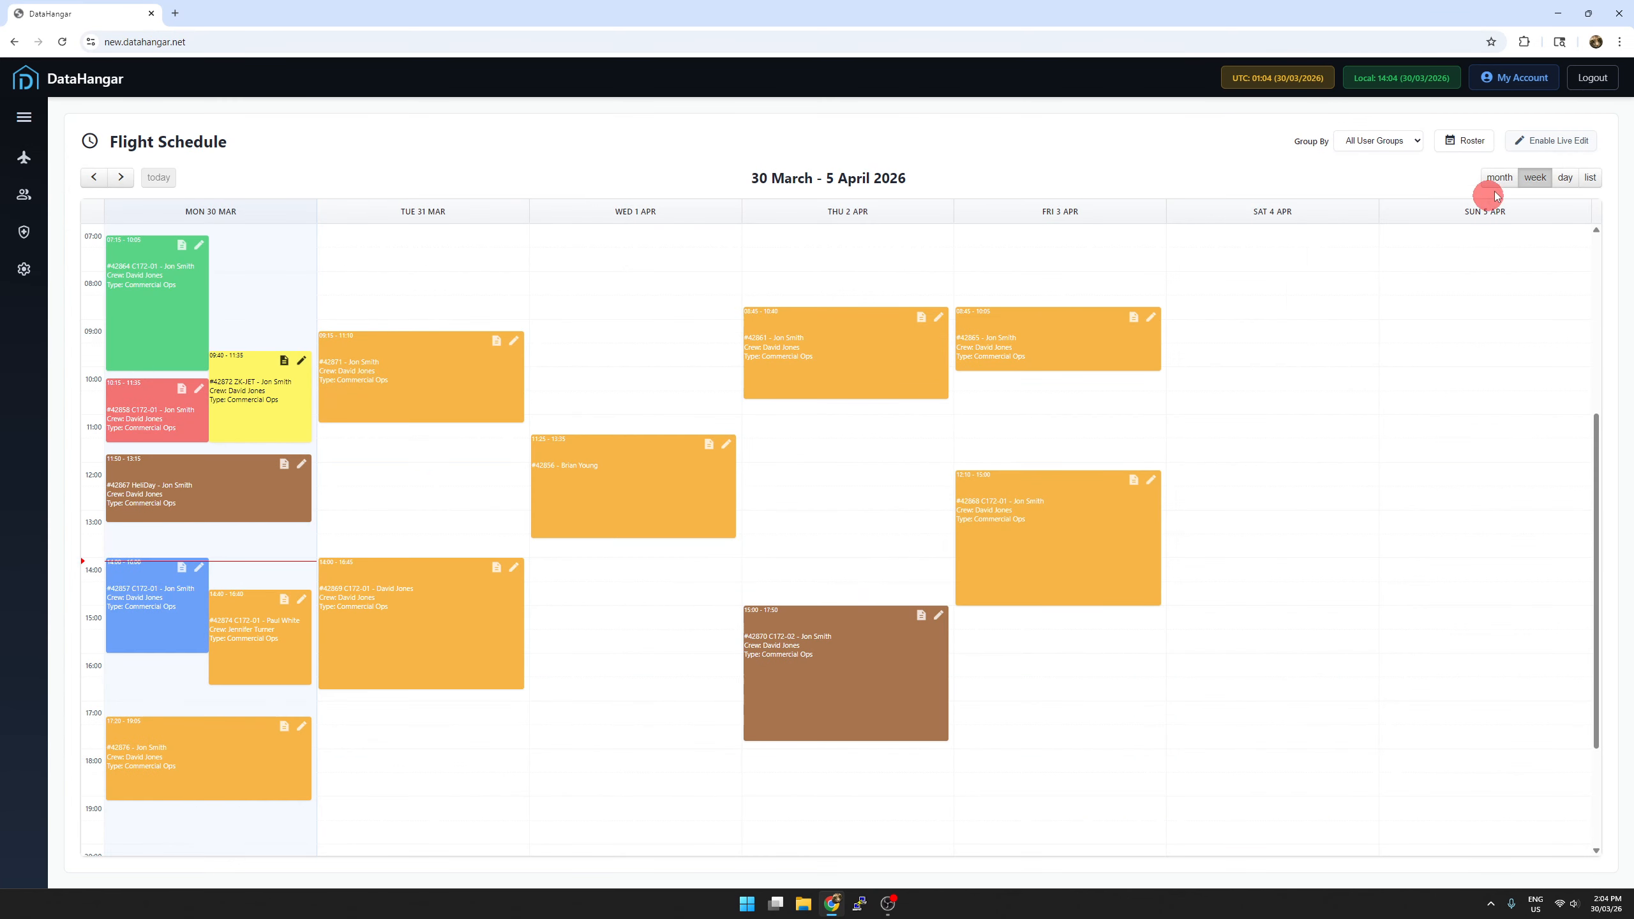
- Enable live editing and open new flight forms, one blank and one for Saturday 4 April 09:00 to 12:00, leaving each without saving
click(1535, 141)
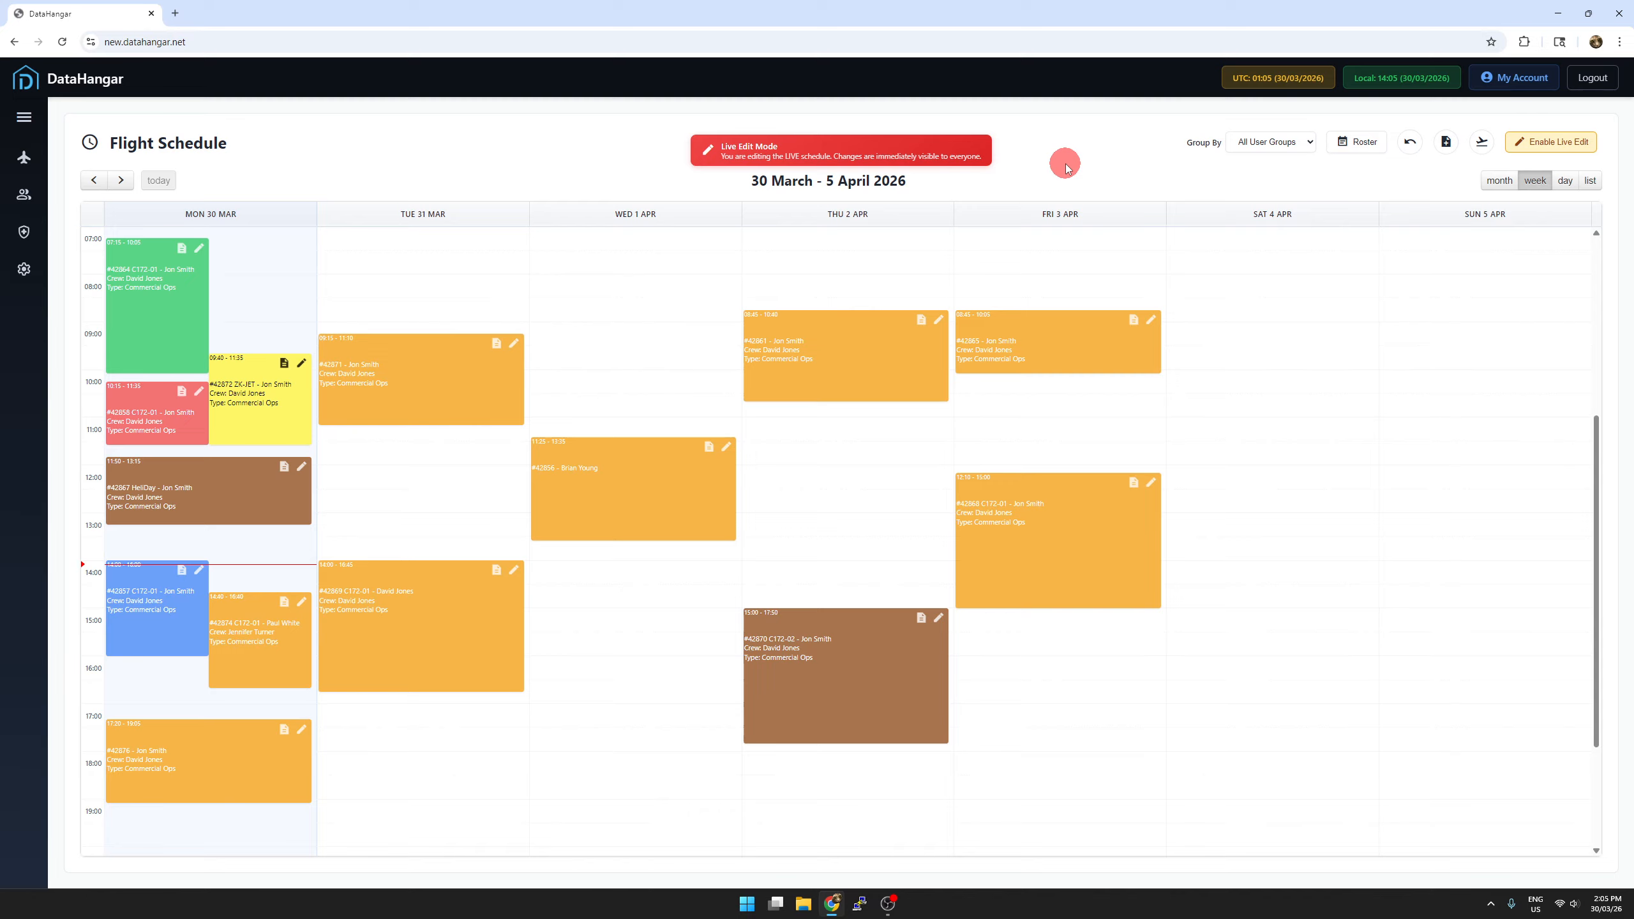
click(1483, 147)
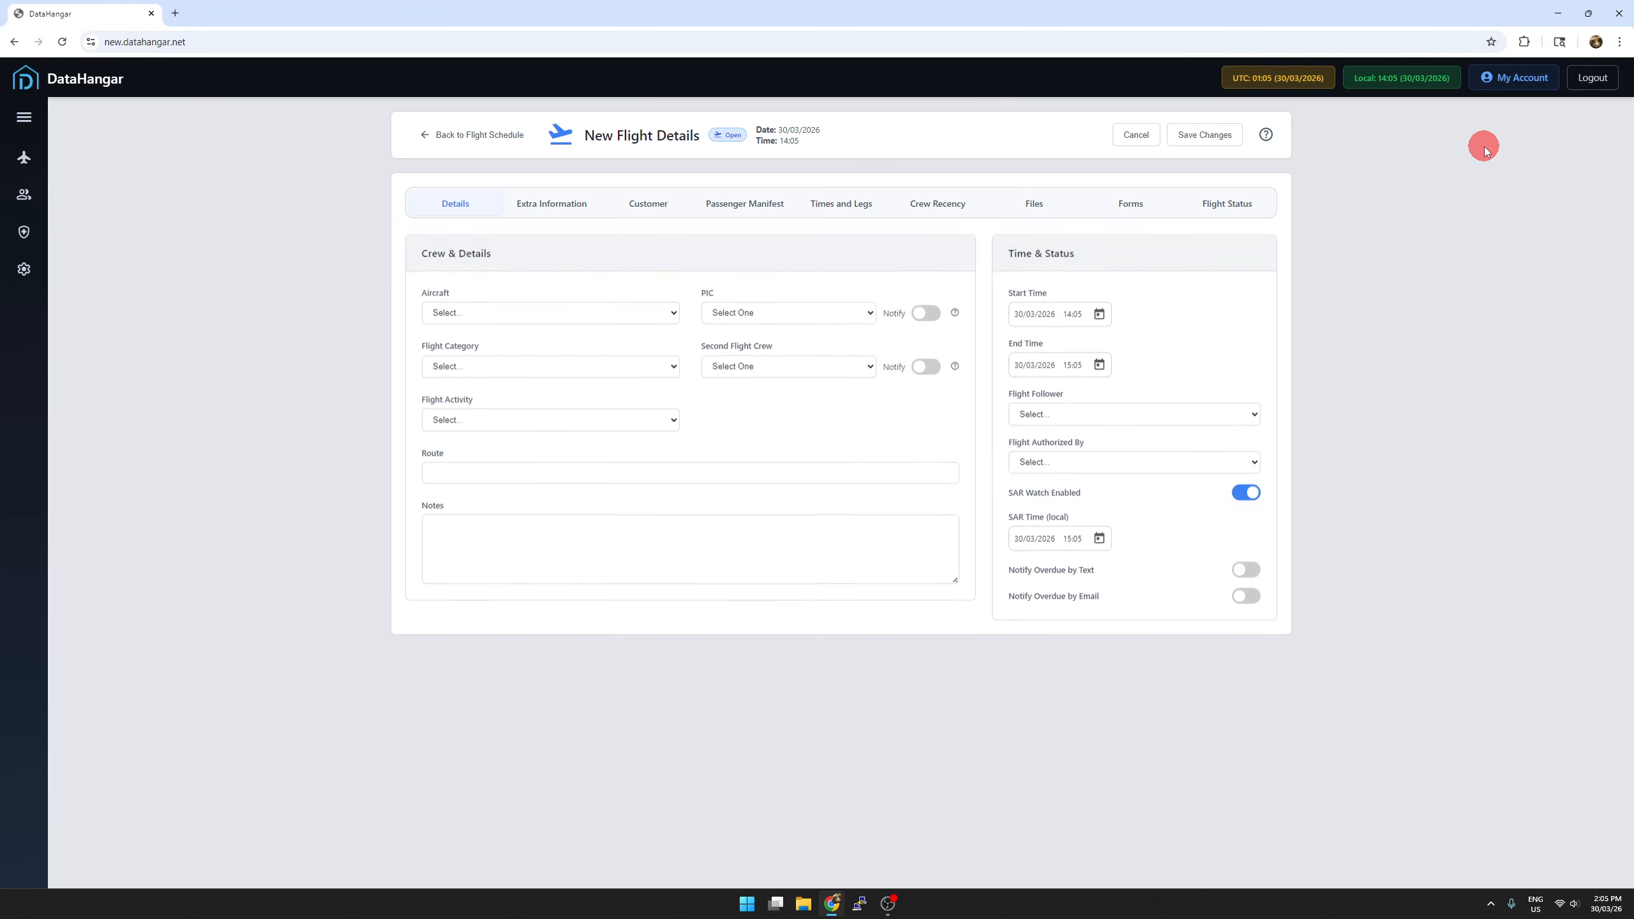
click(500, 136)
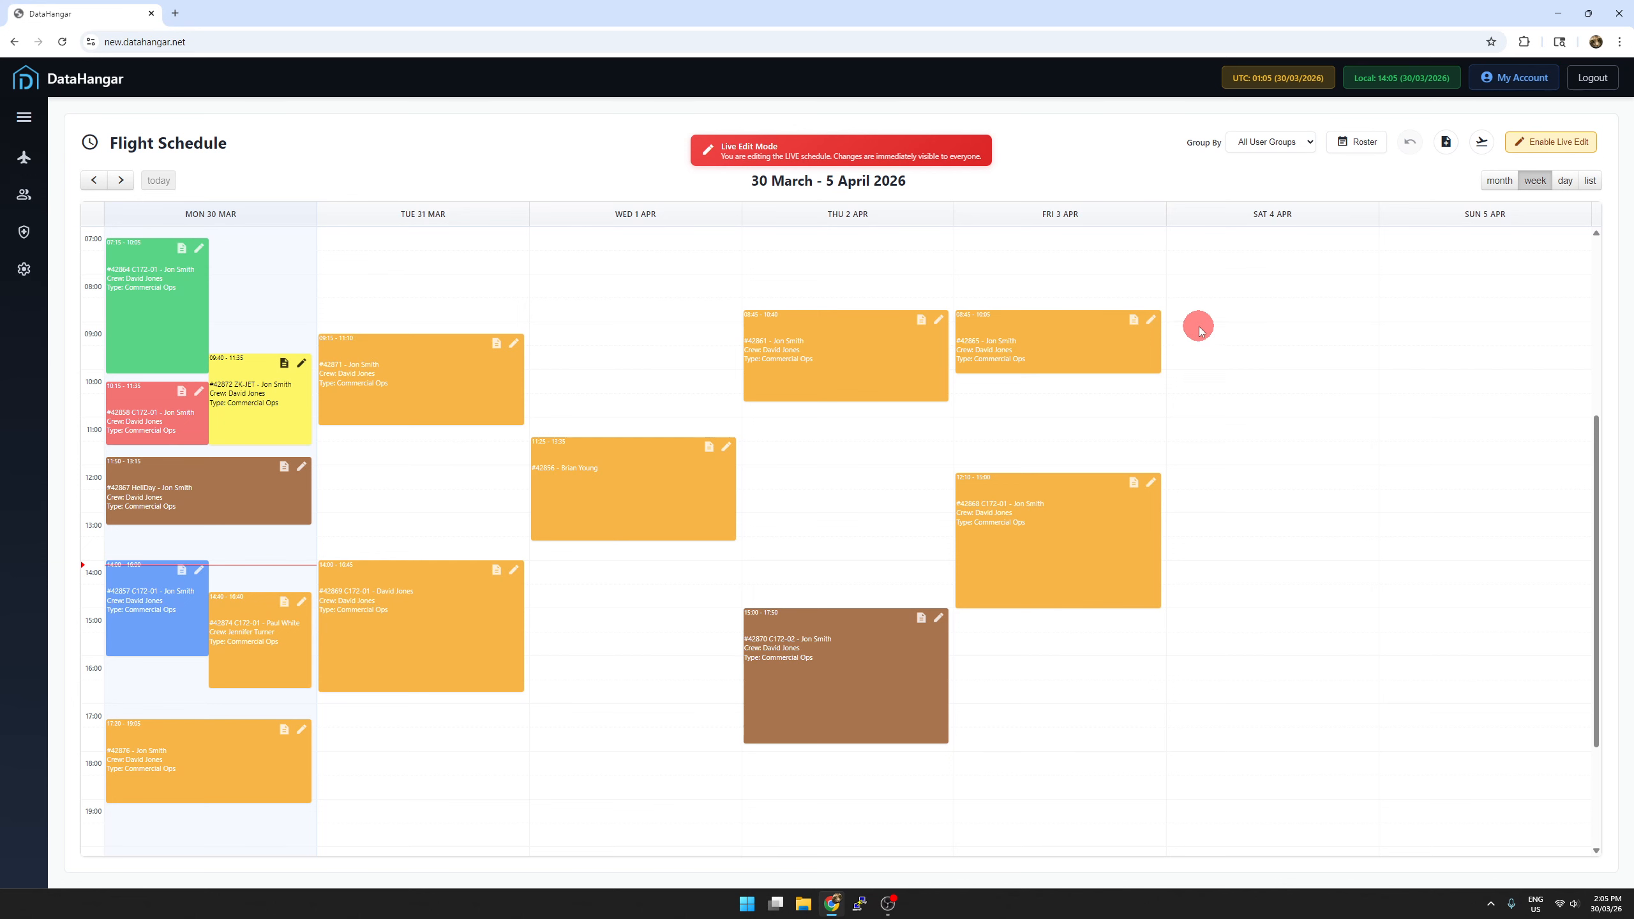
drag(1196, 325, 1208, 463)
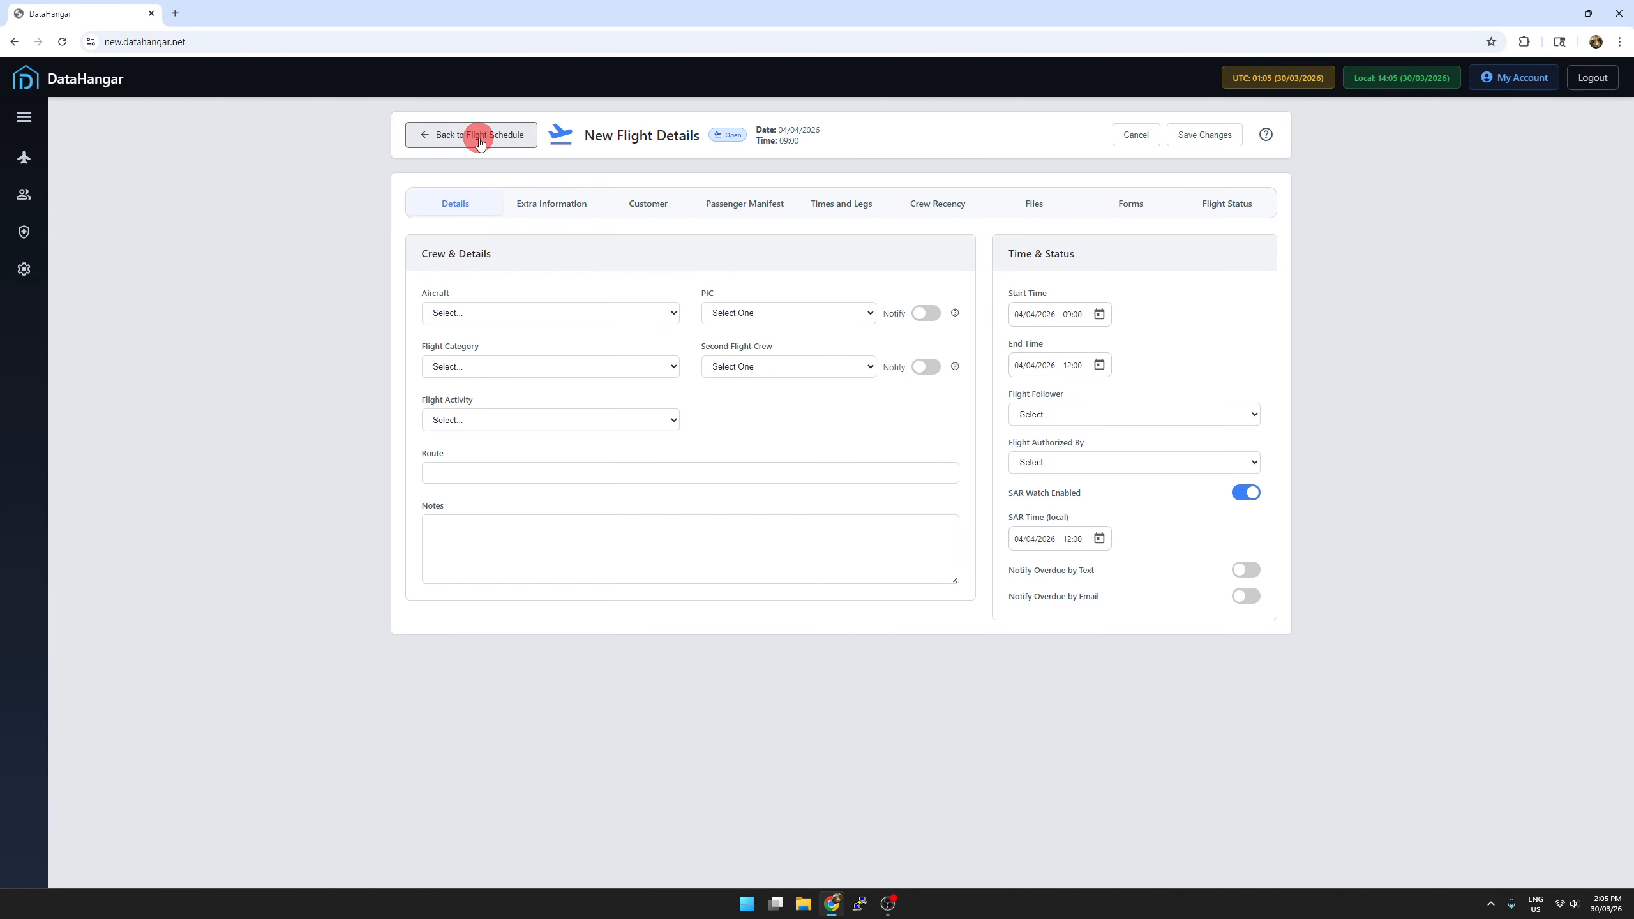
click(480, 136)
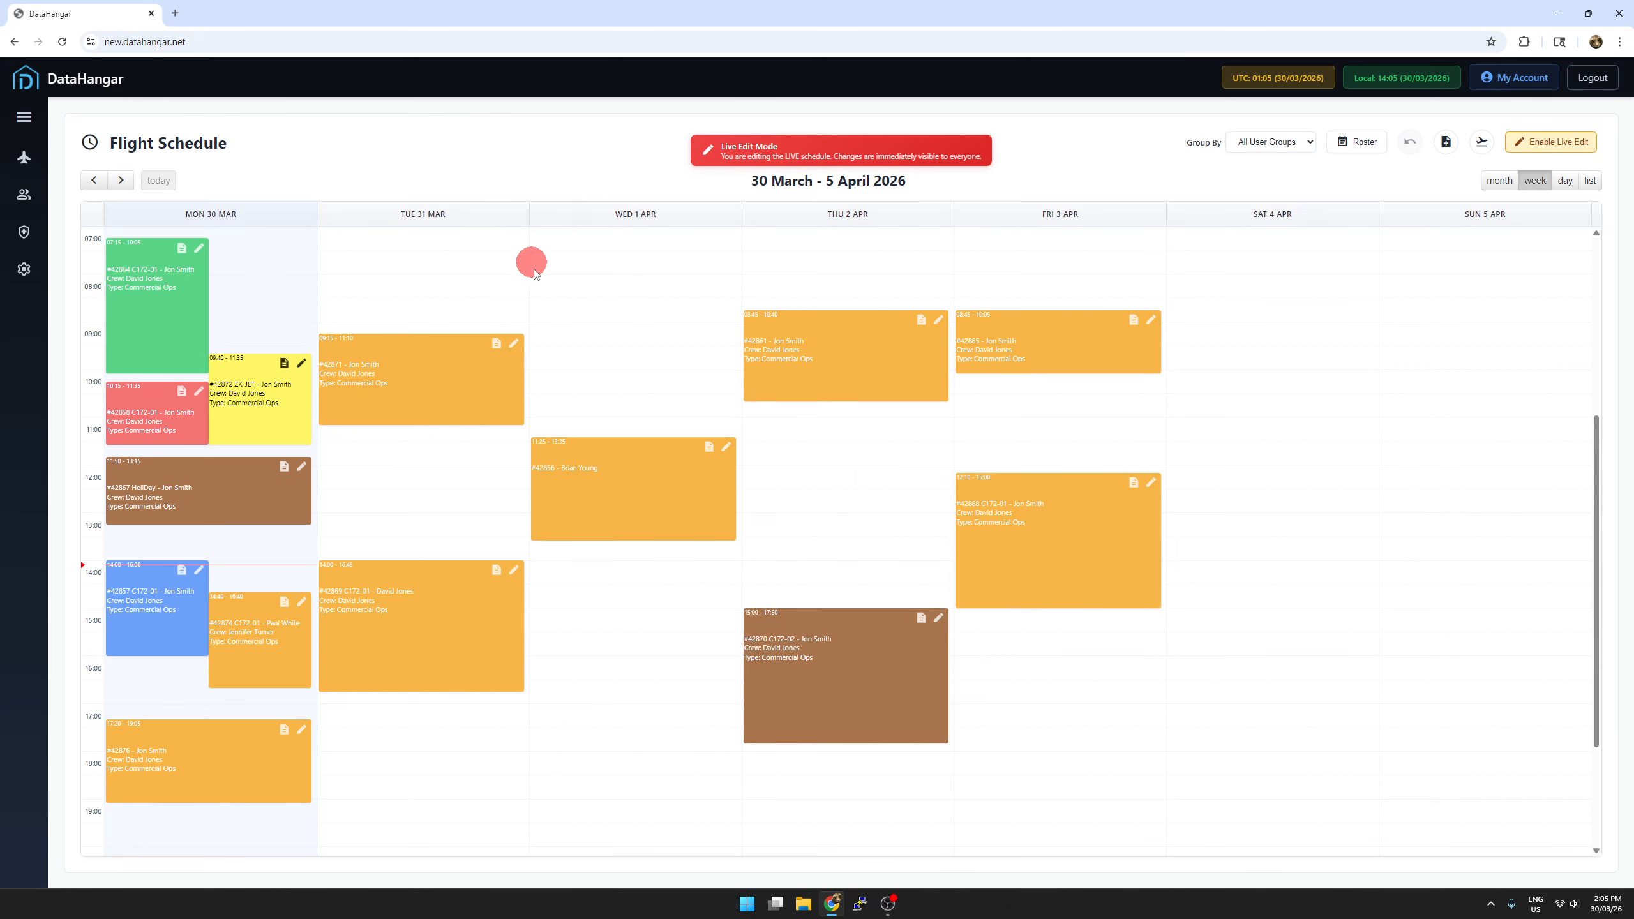
- Move the Wednesday 1 April flight to Thursday 2 April at 12:00 and adjust its duration to end at 13:30
drag(613, 471, 793, 524)
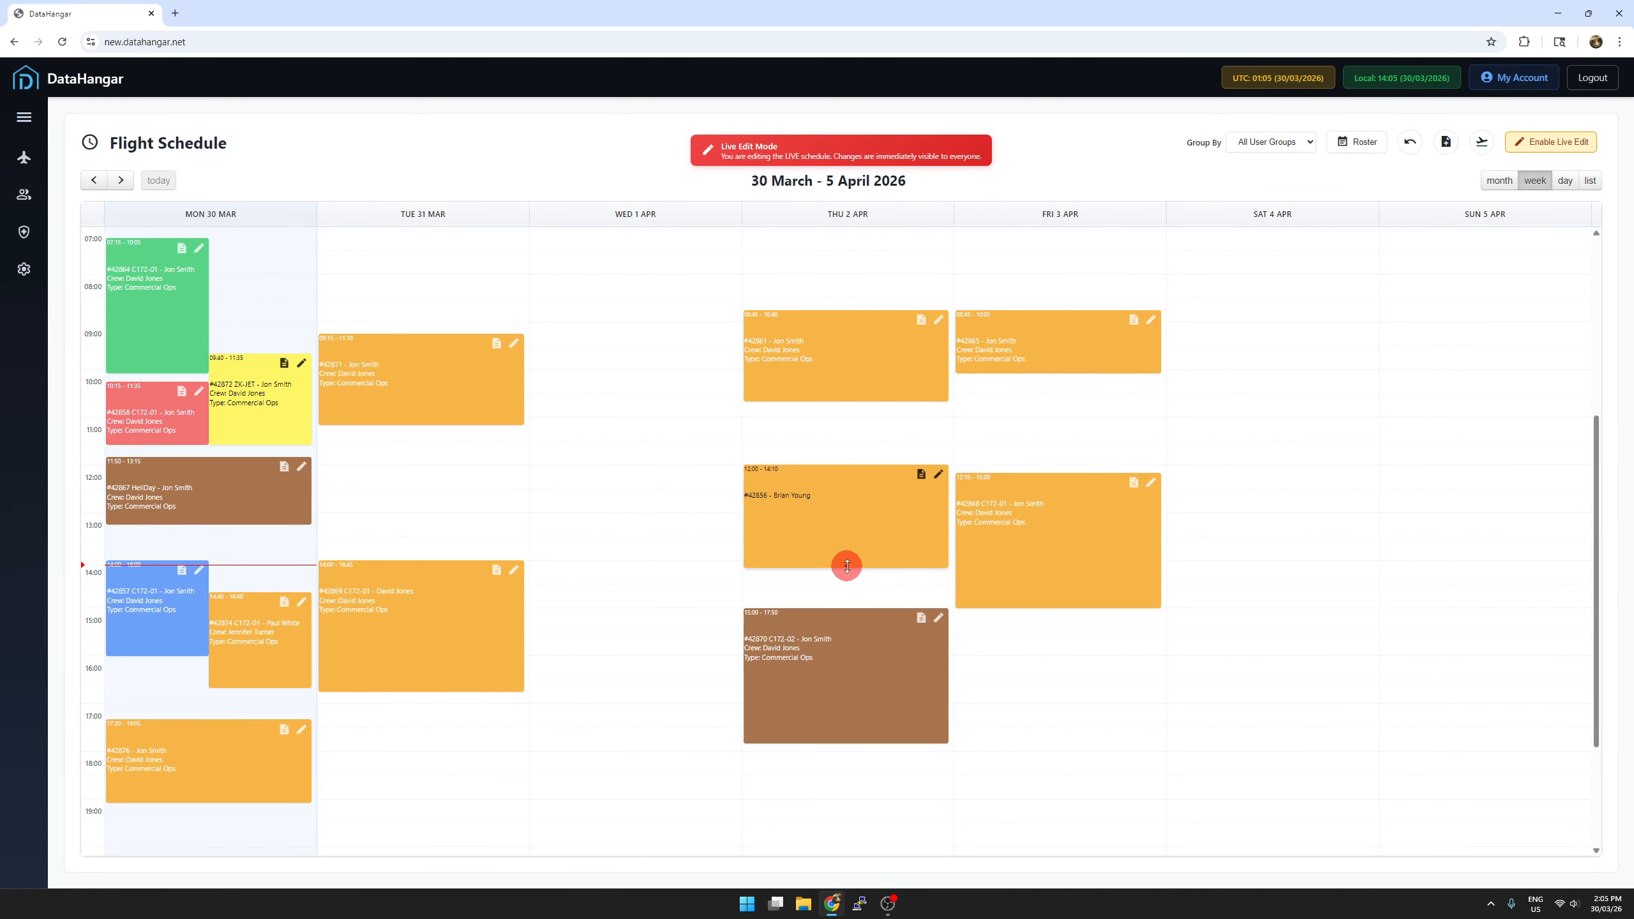
drag(847, 565, 849, 596)
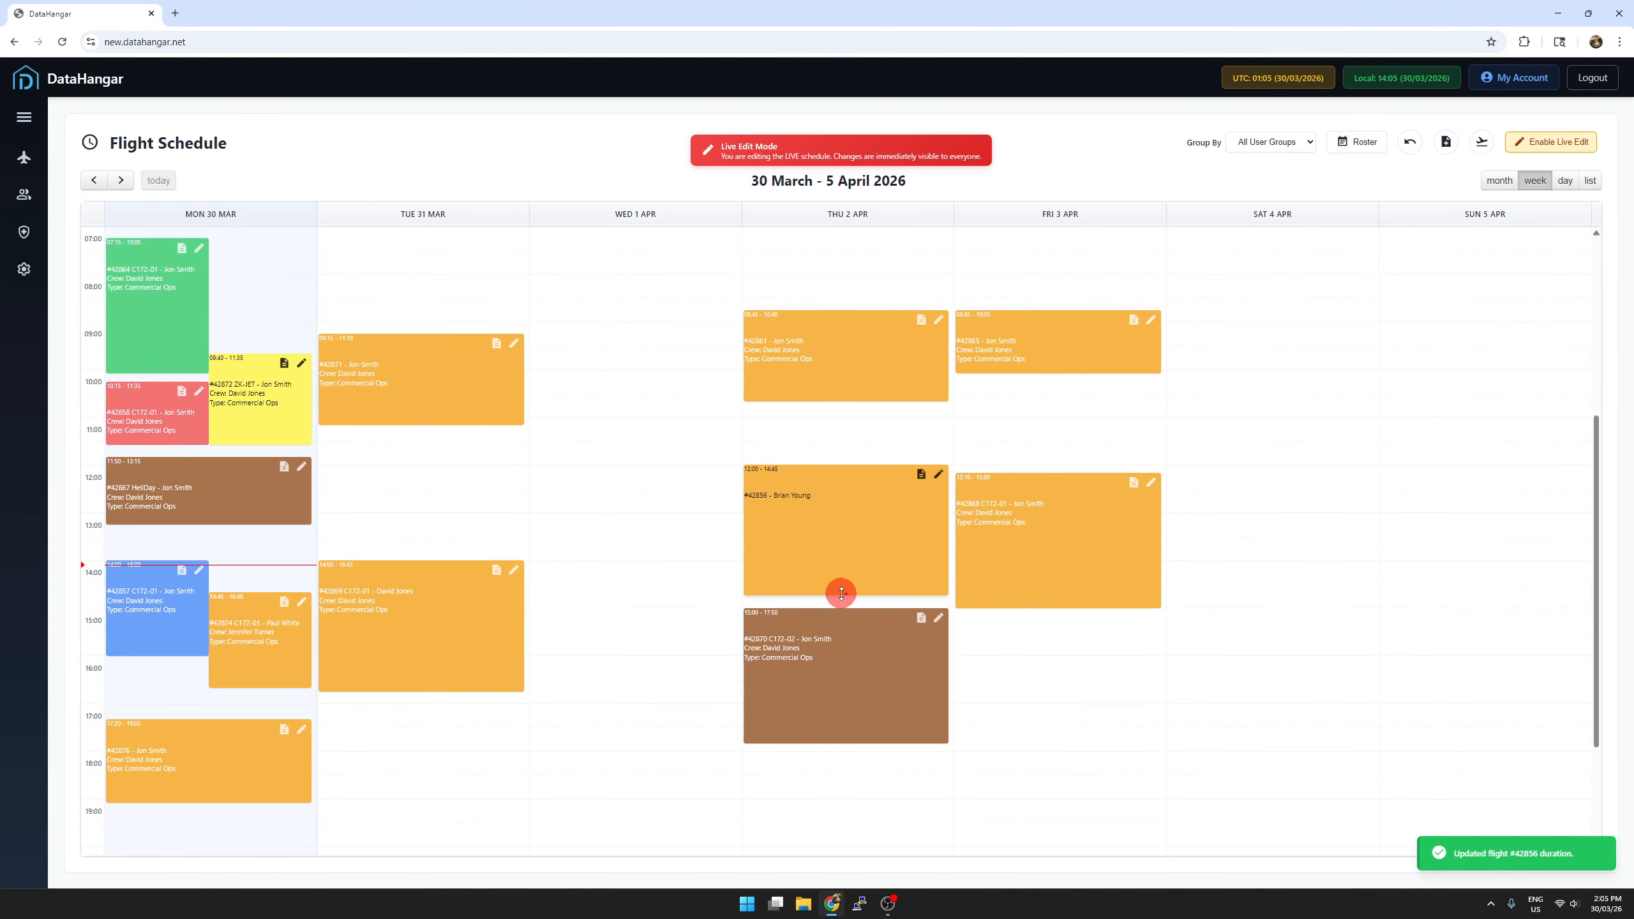
drag(841, 594, 844, 532)
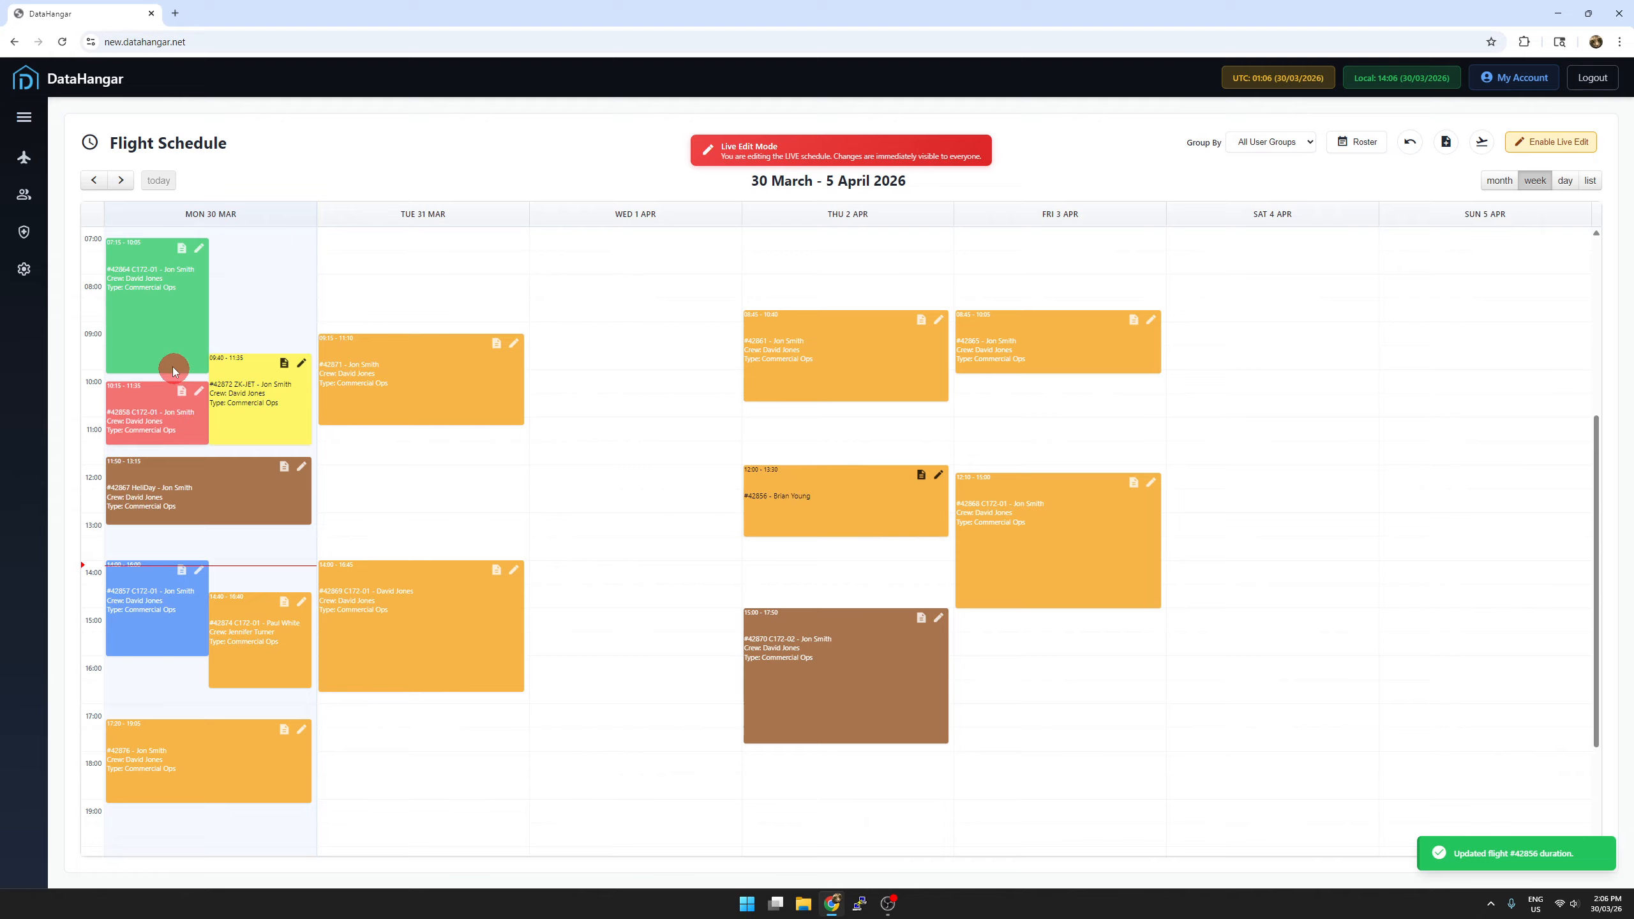
- Copy the Thursday 12:00 flight and paste the duplicate on Saturday 4 April at 12:00
click(161, 309)
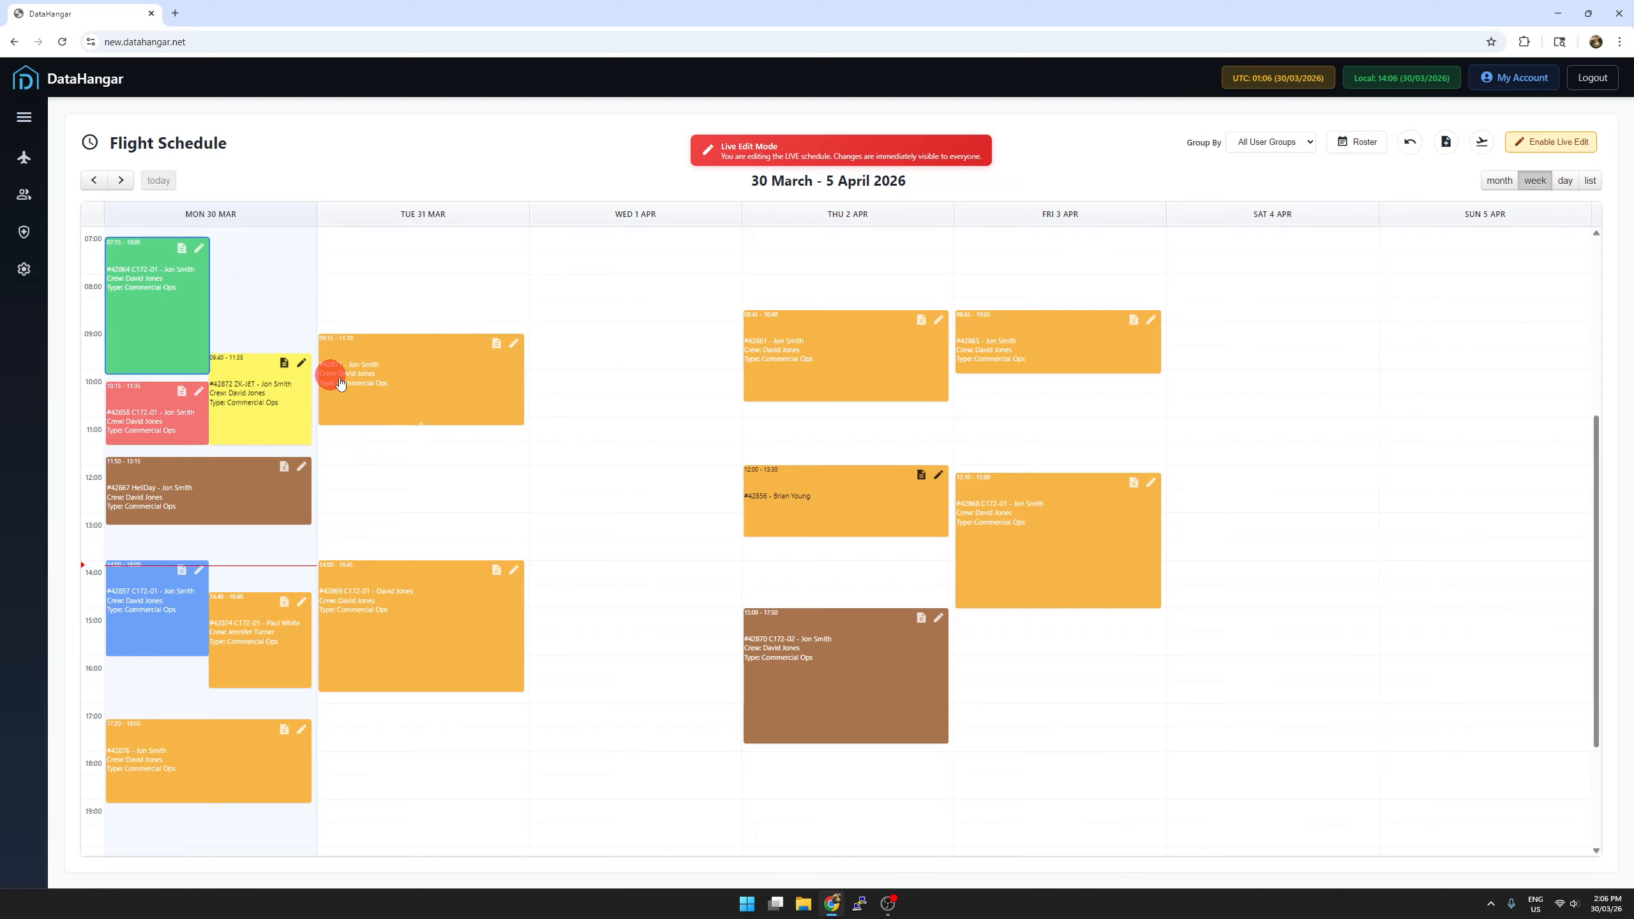
click(847, 509)
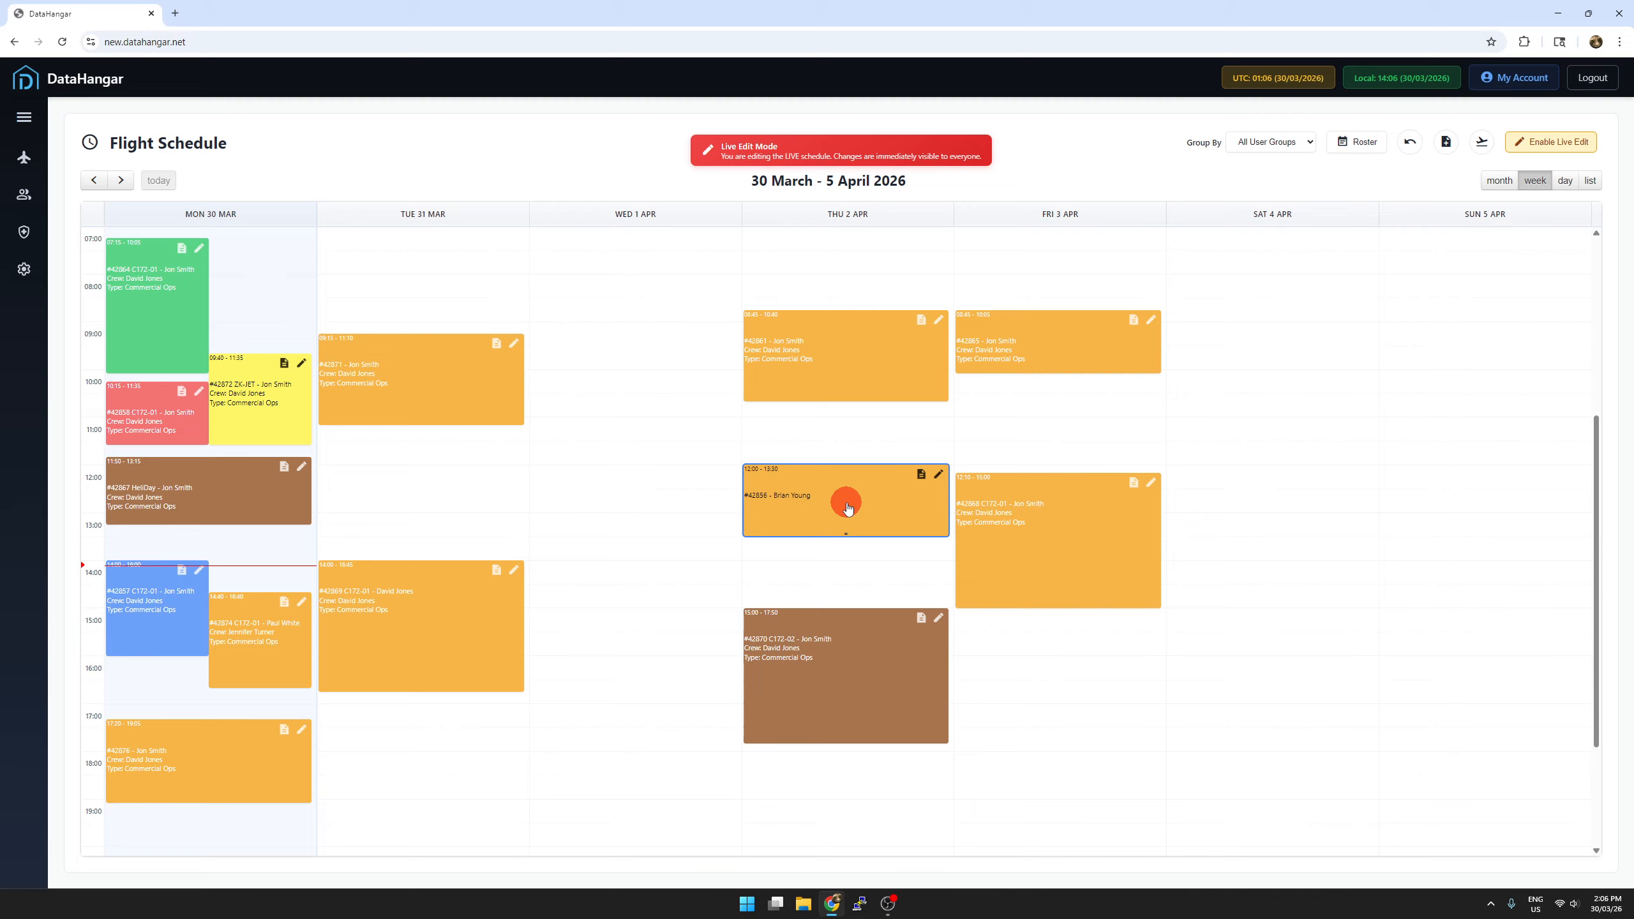
key(ctrl+c)
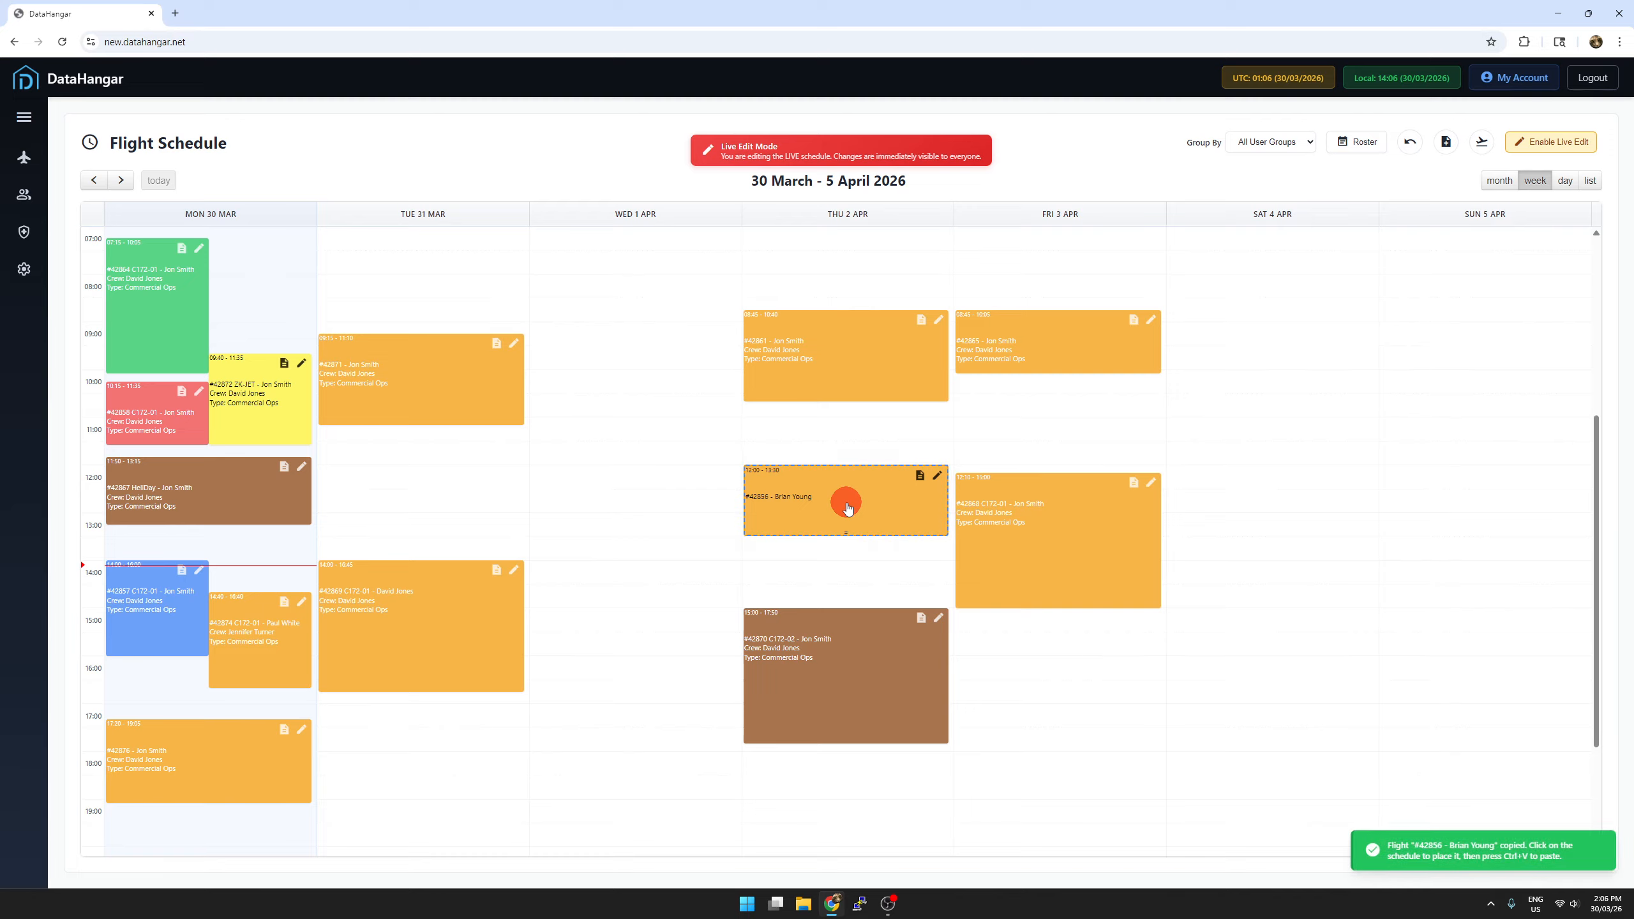
key(ctrl+x)
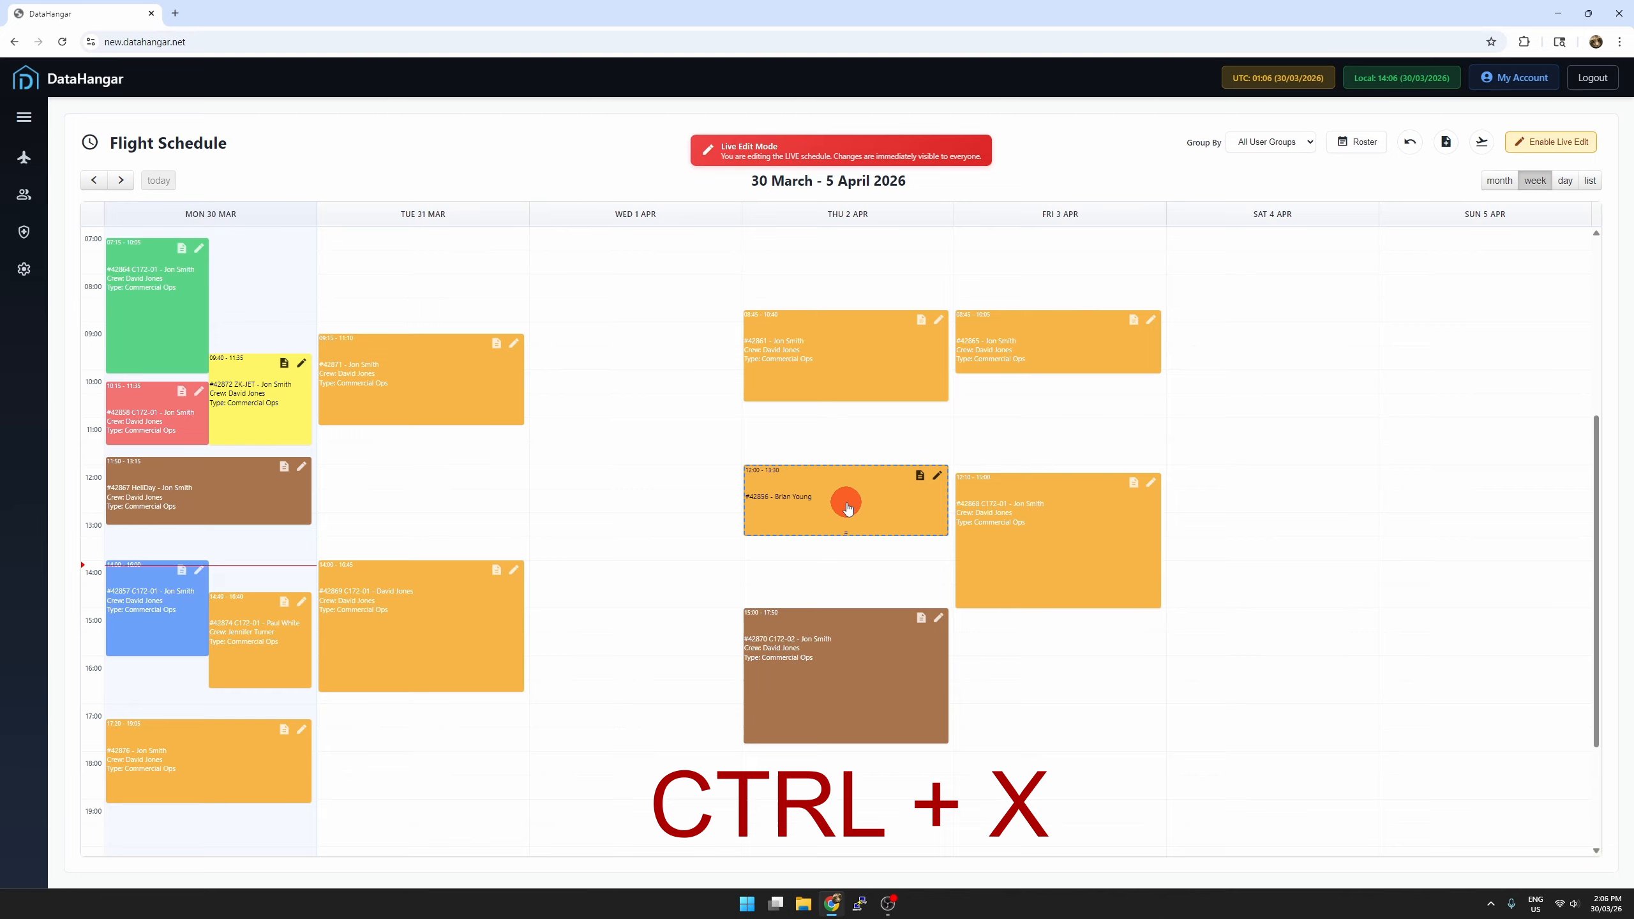
click(1238, 469)
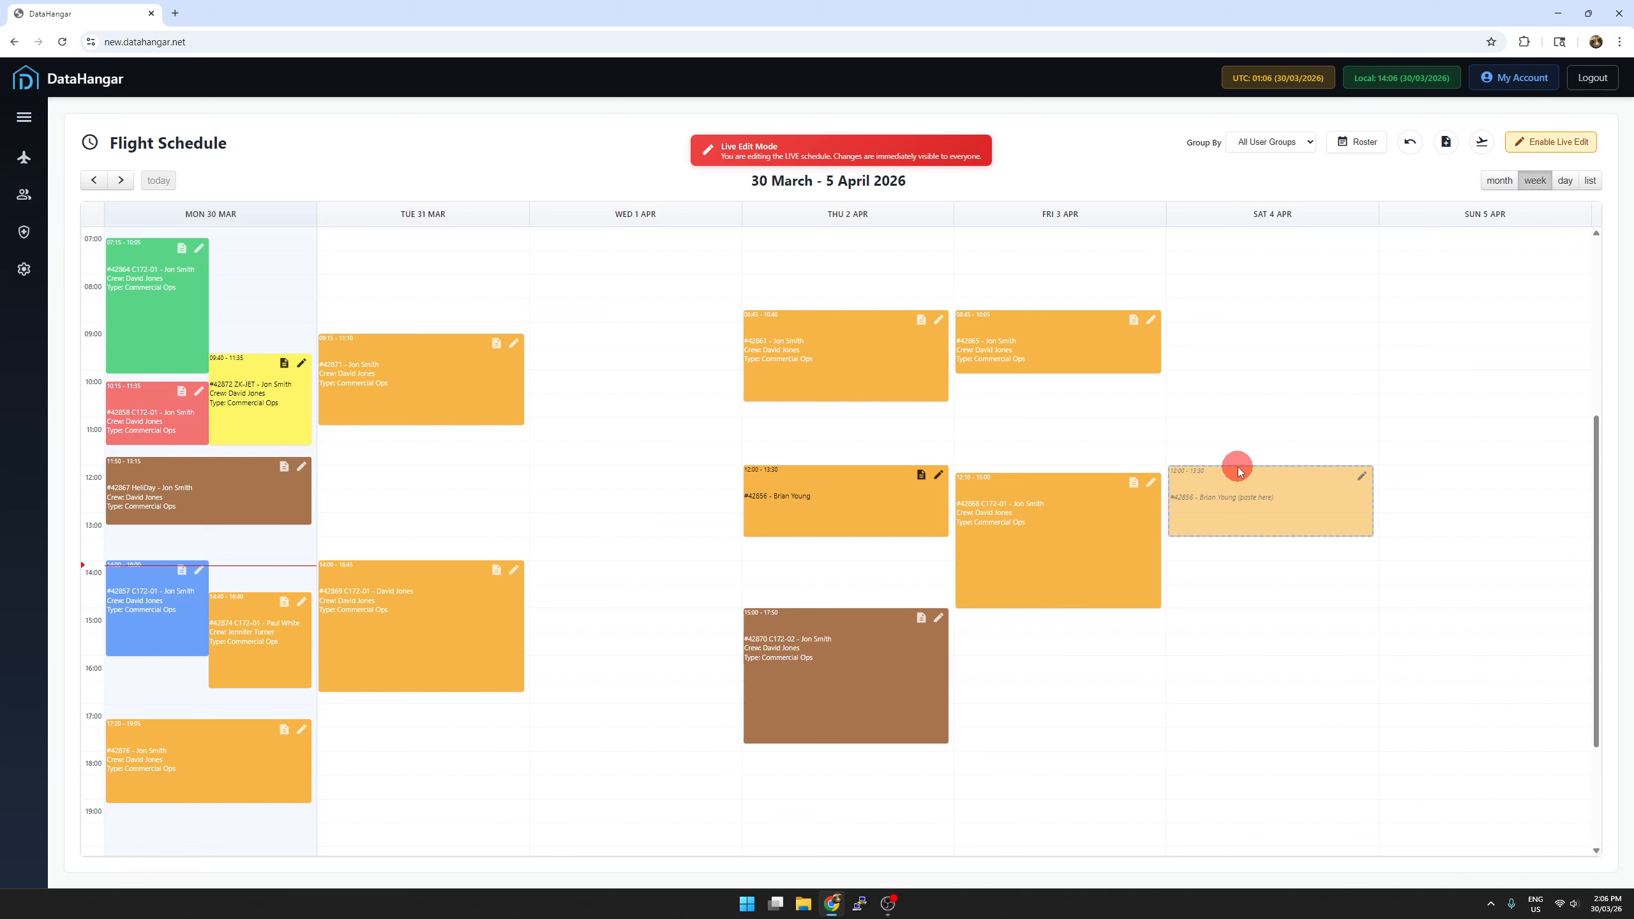
key(ctrl+v)
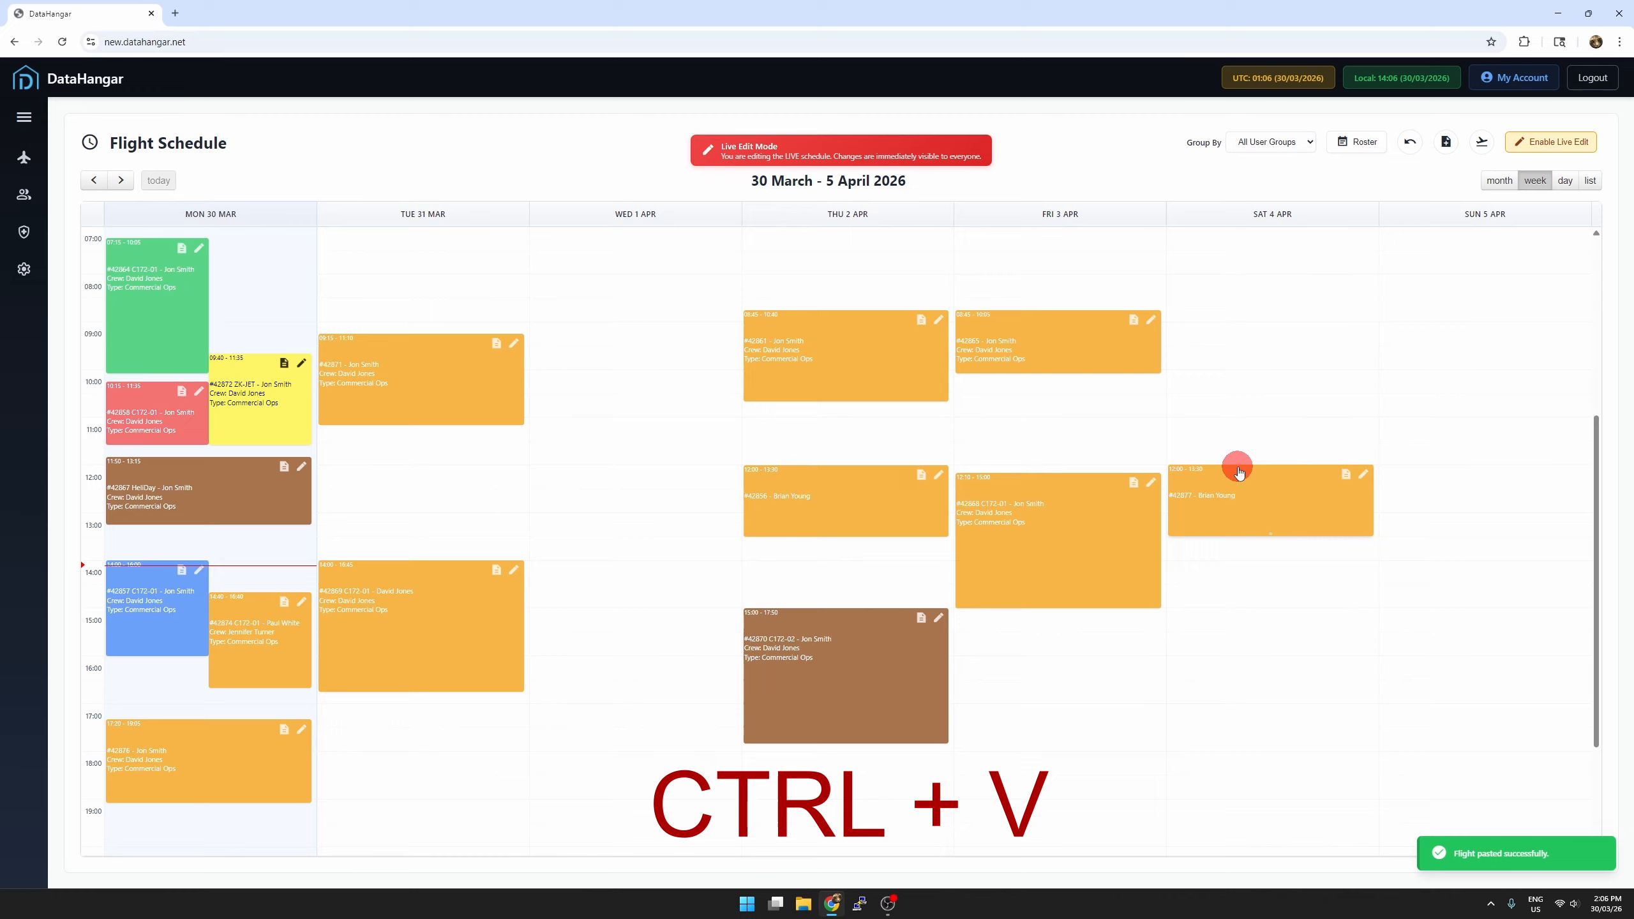
- Cut the Friday 3 April C172-01 flight and paste it on Saturday 4 April at about 14:55
click(1057, 540)
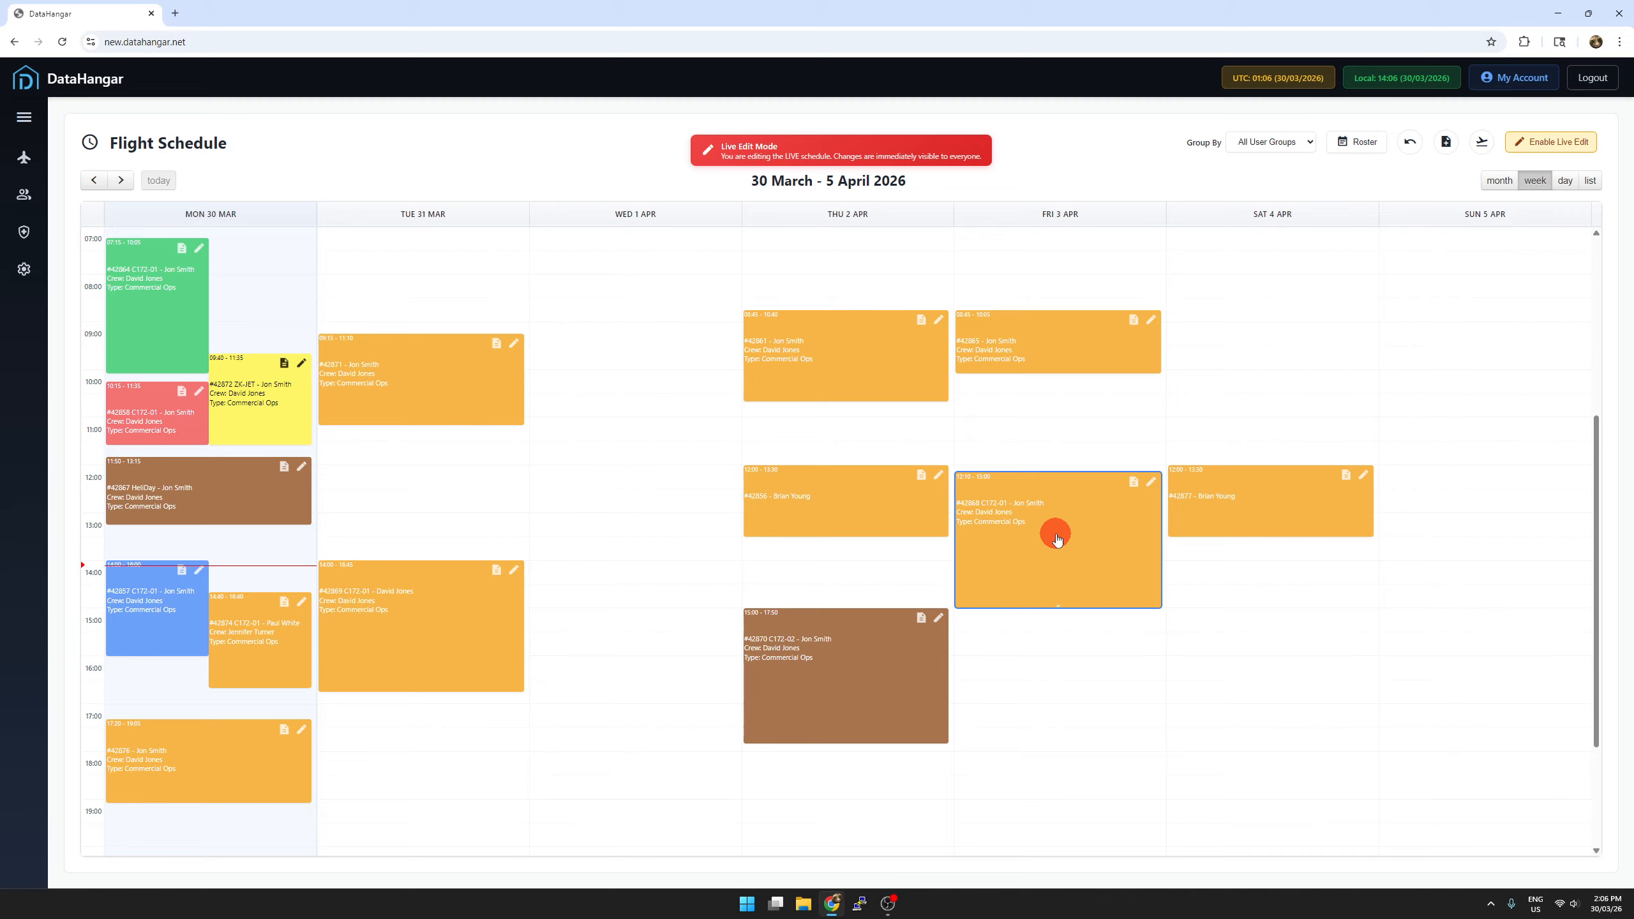
key(ctrl+x)
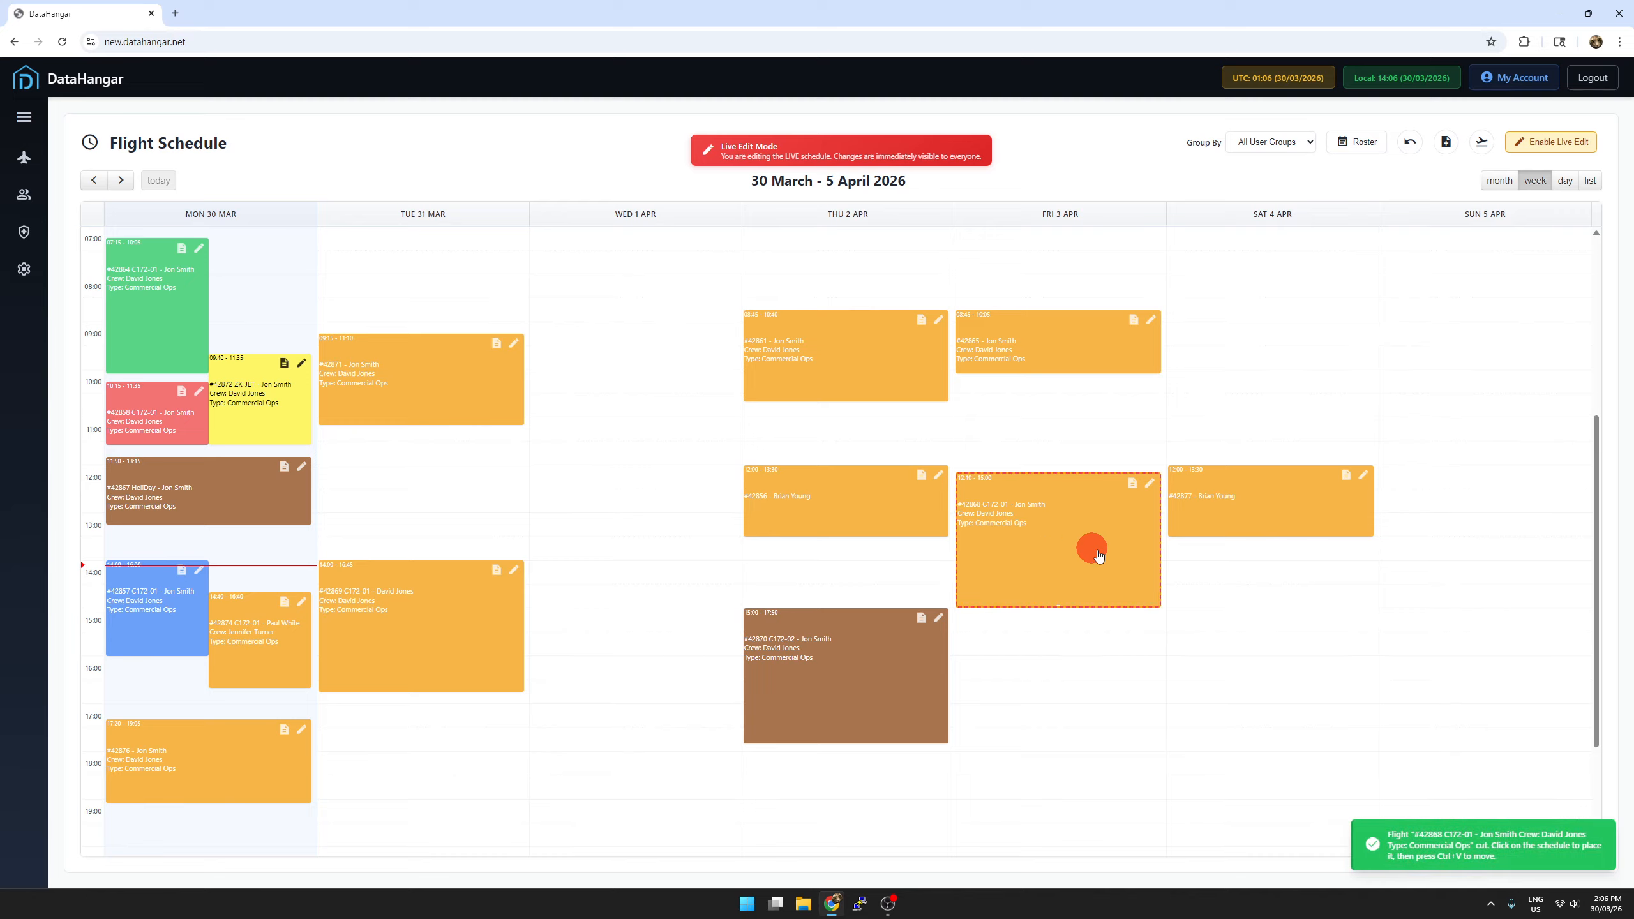
click(1194, 611)
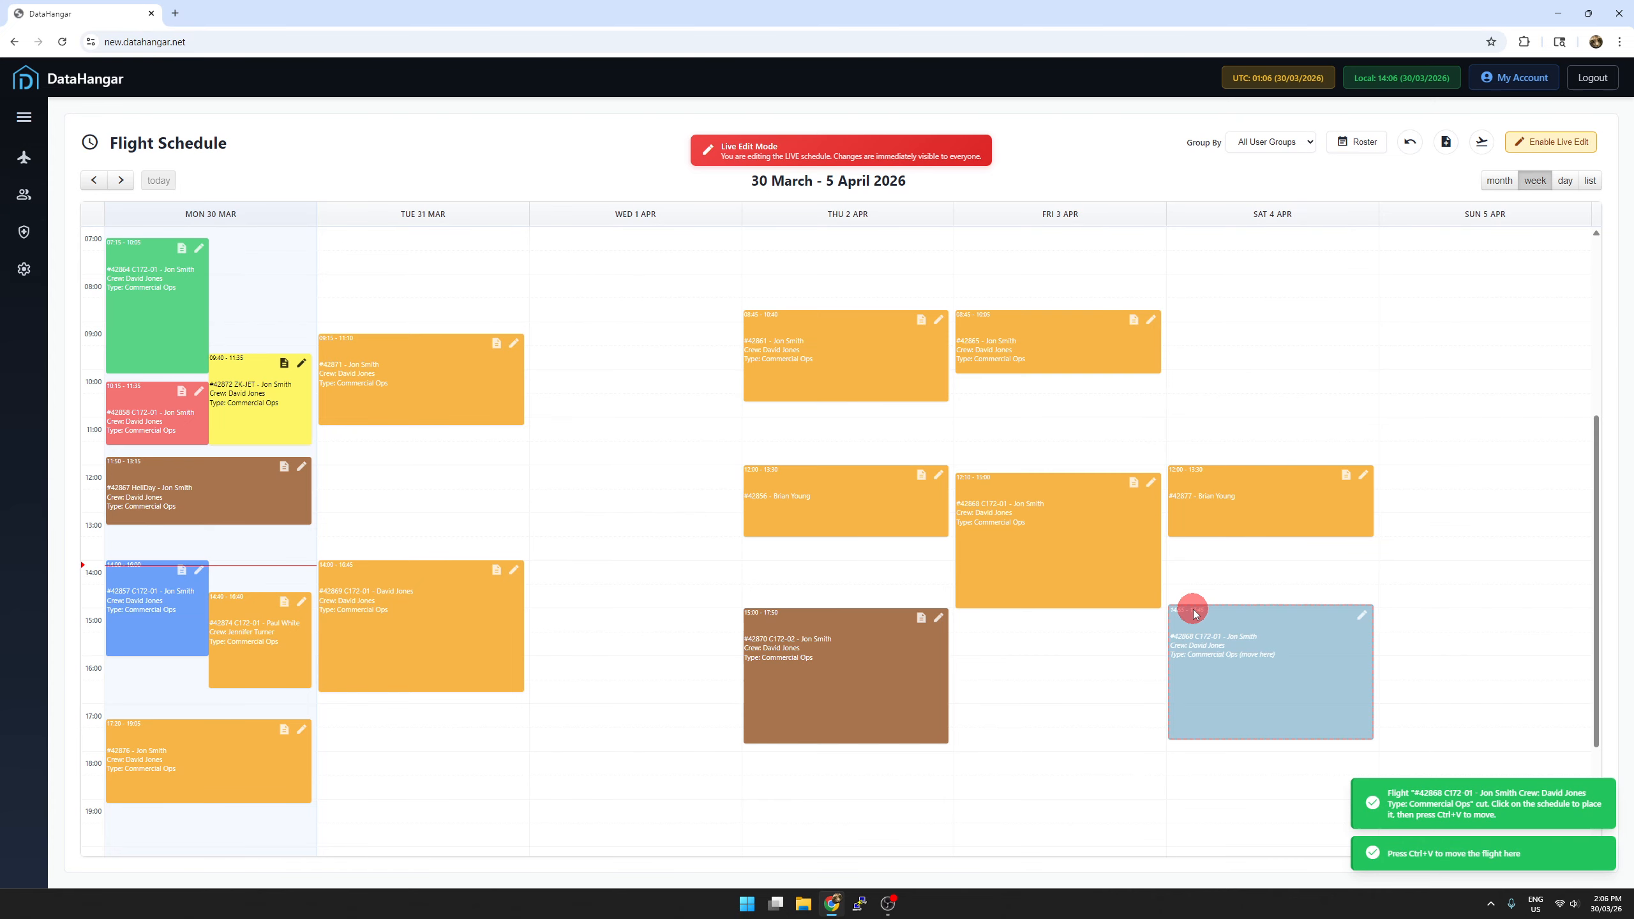
key(ctrl+v)
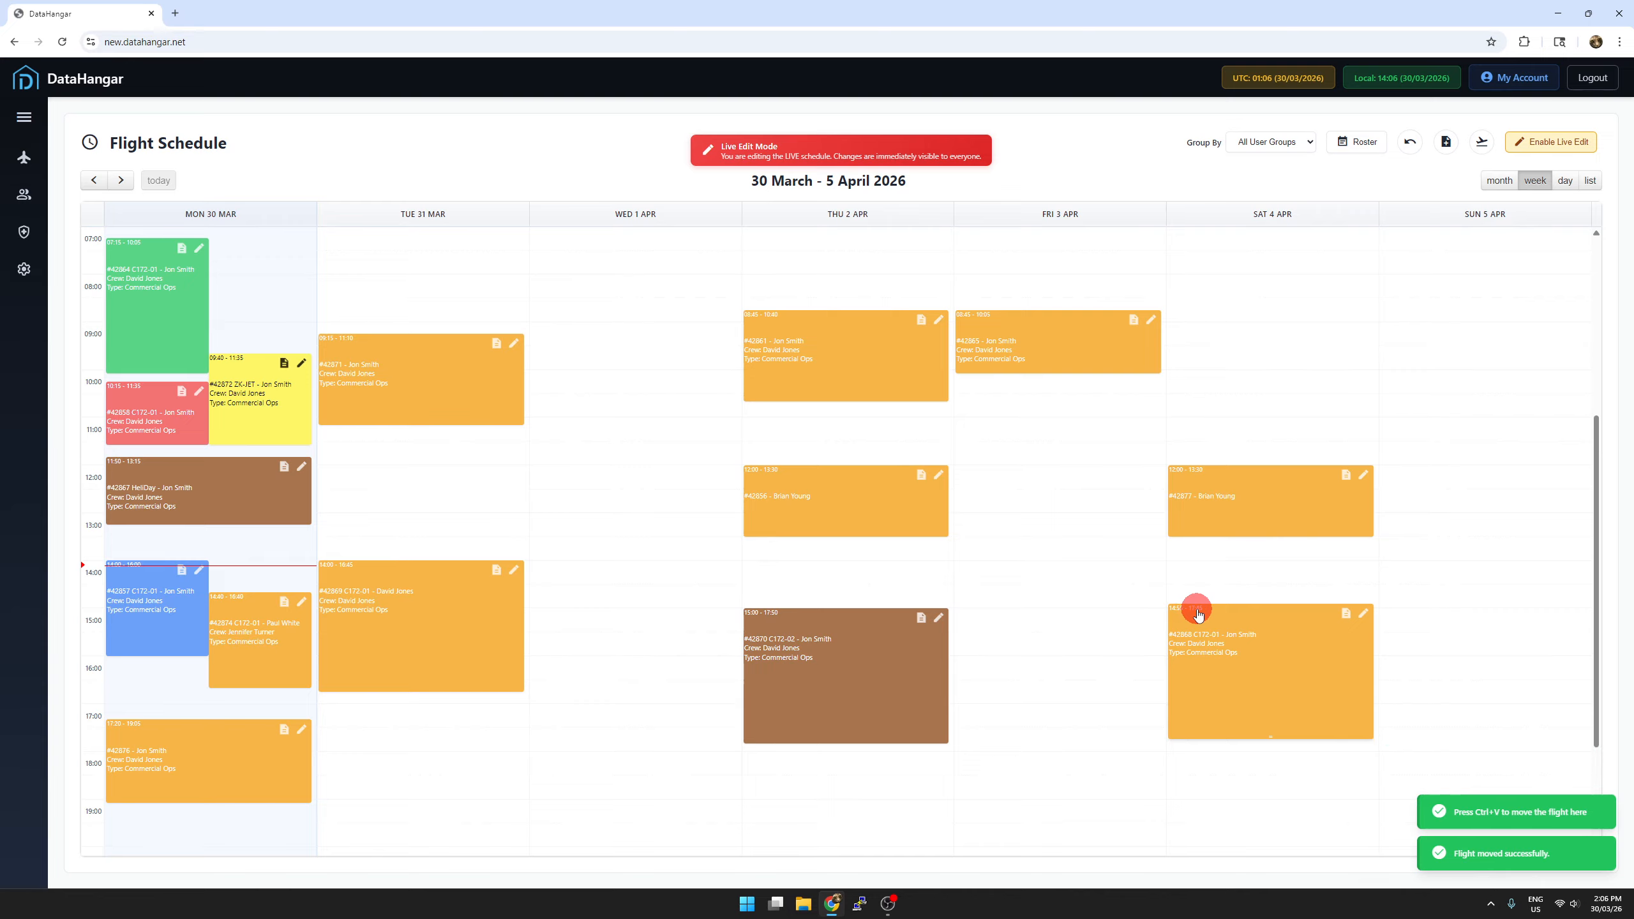
- Cut the Saturday afternoon C172-01 flight and cancel the cut operation
key(Escape)
click(1215, 643)
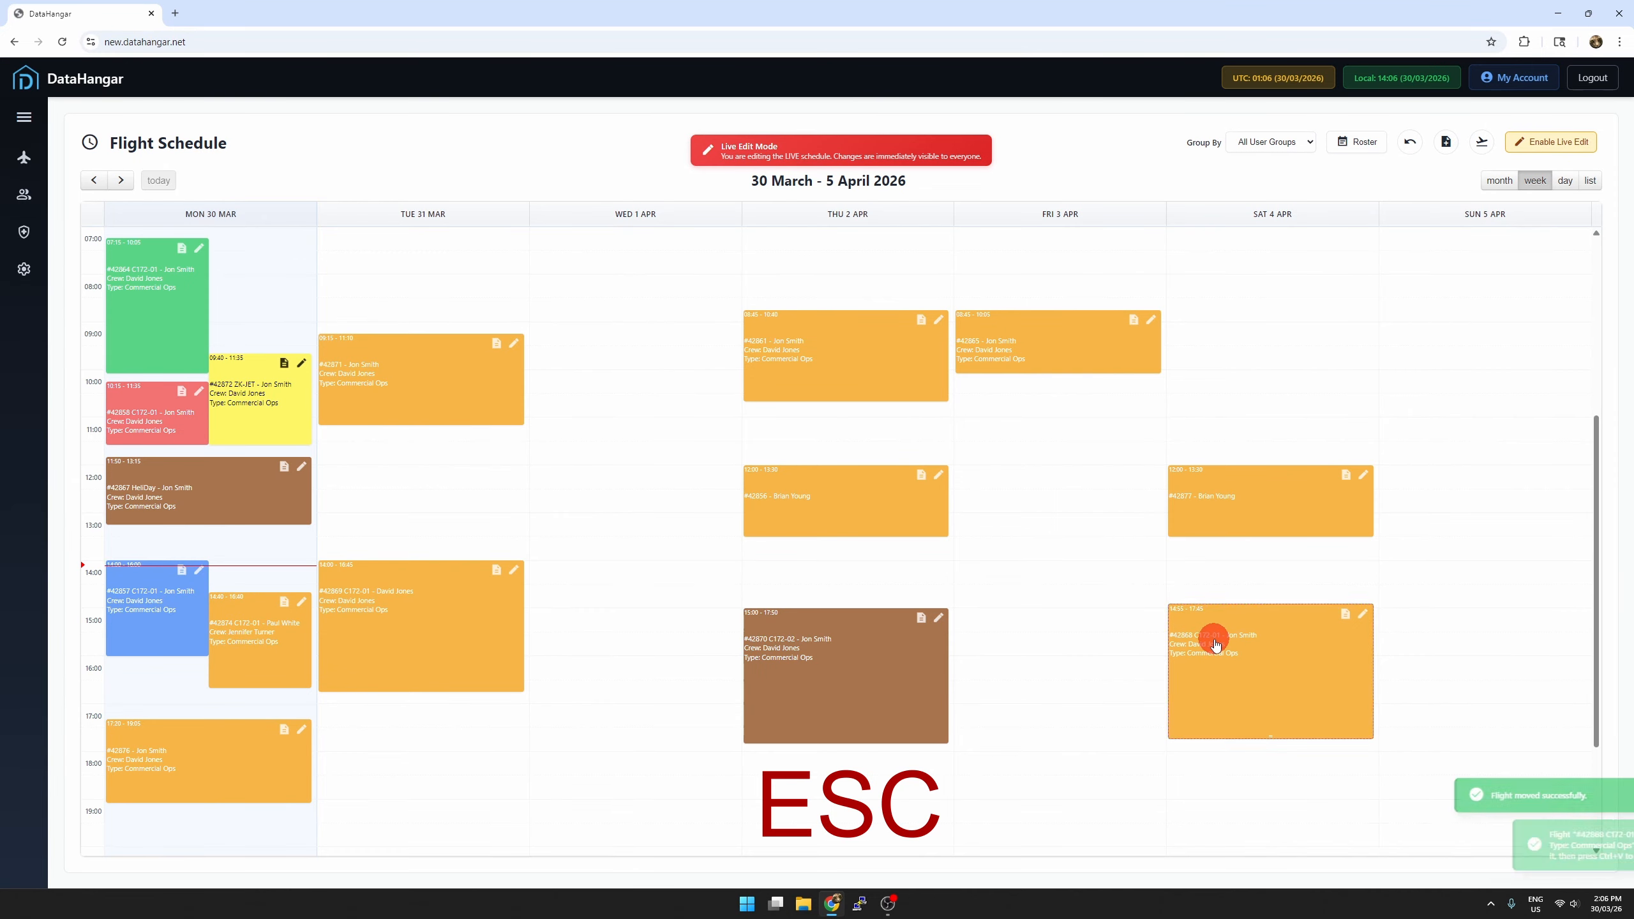
key(Escape)
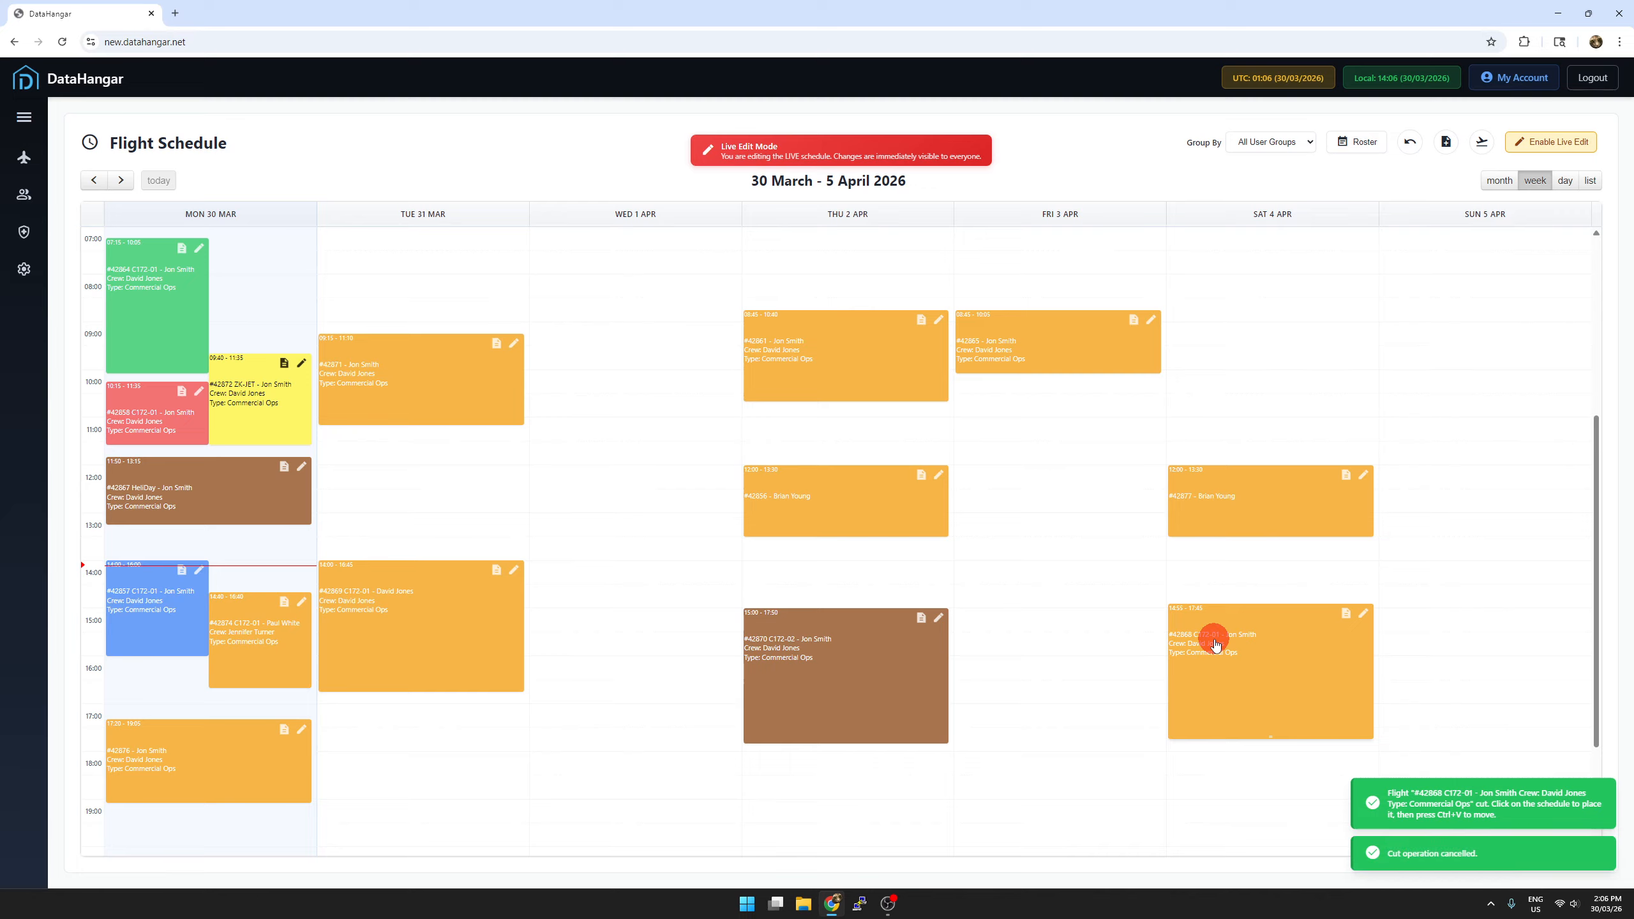
- Try extending the Saturday afternoon flight and moving it to Friday 3 April at 12:00, undoing each change
drag(1270, 737, 1270, 825)
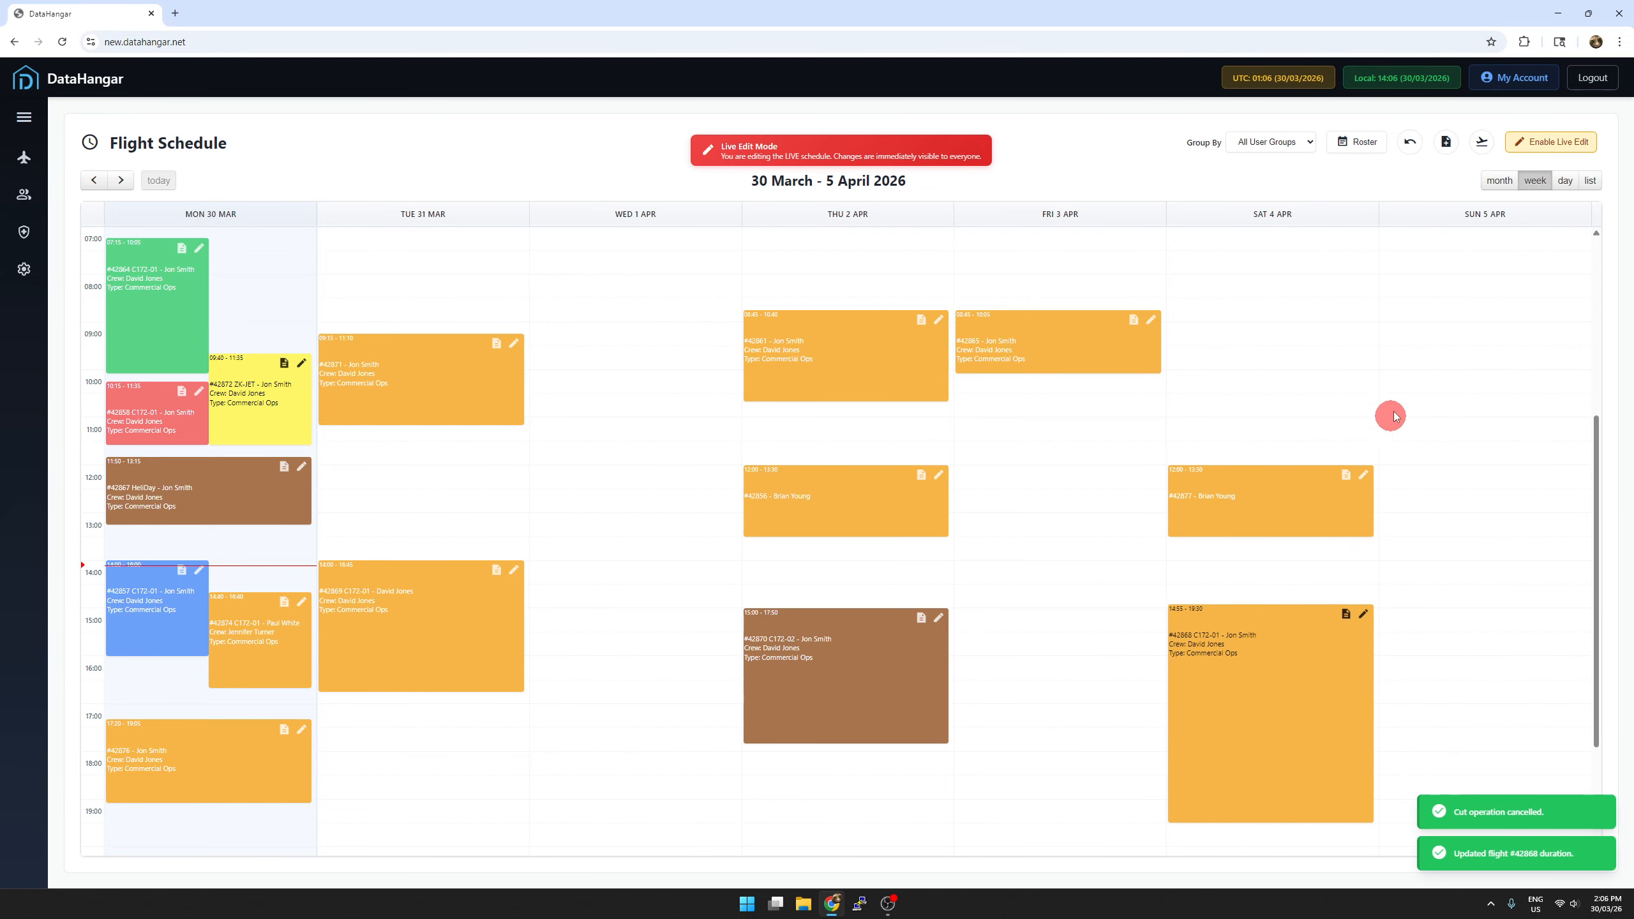
click(1410, 143)
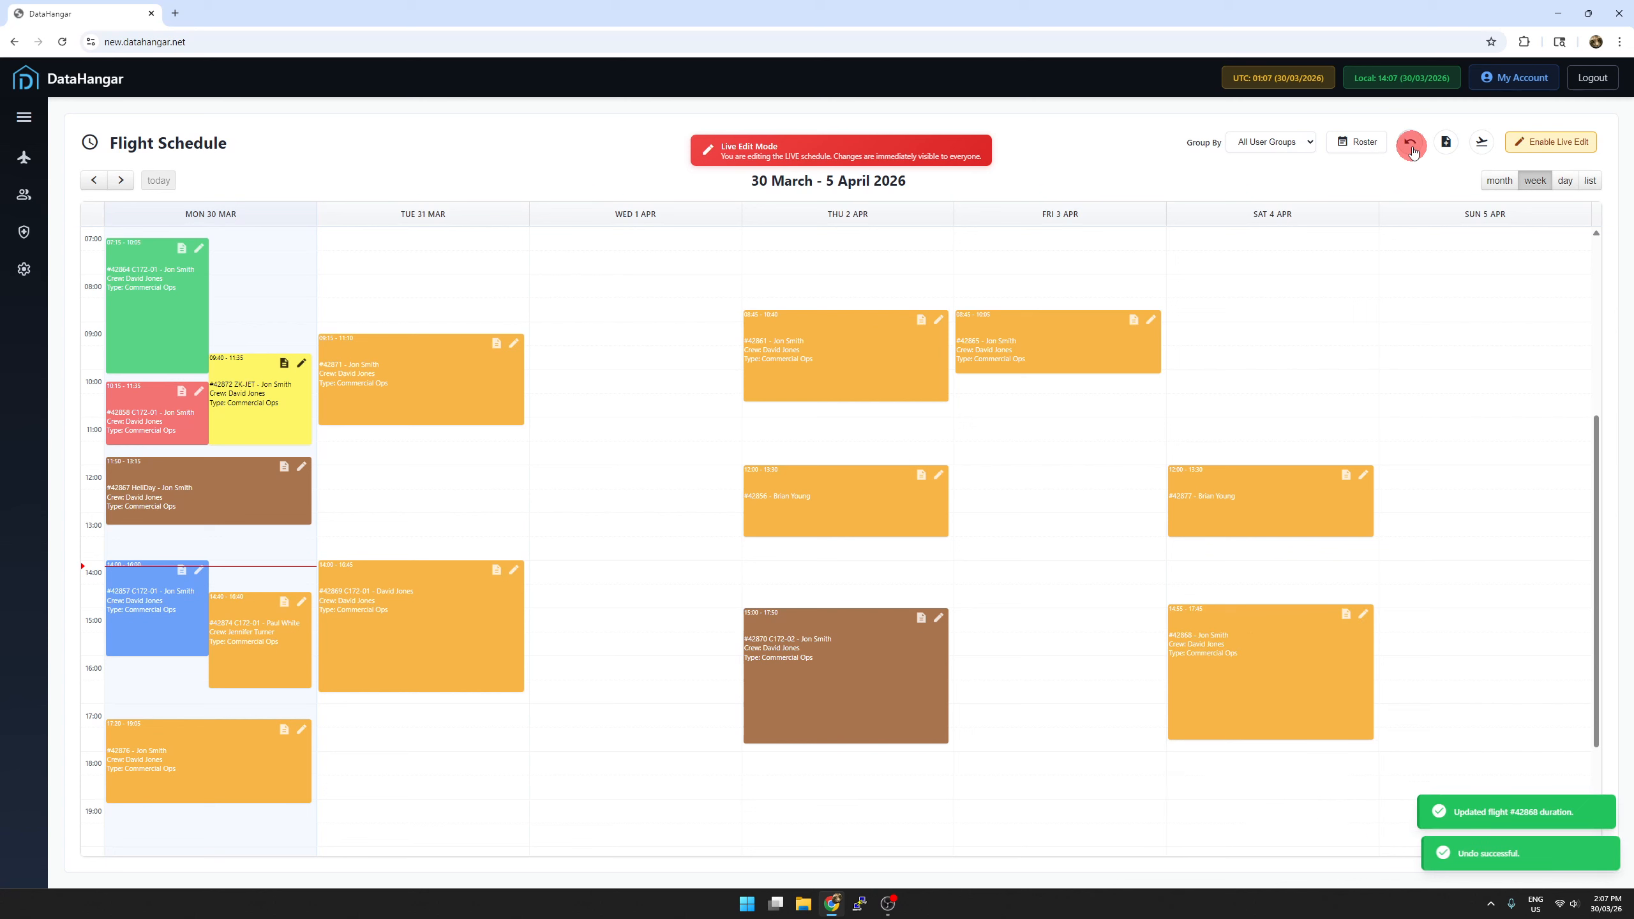
drag(1261, 657, 1055, 523)
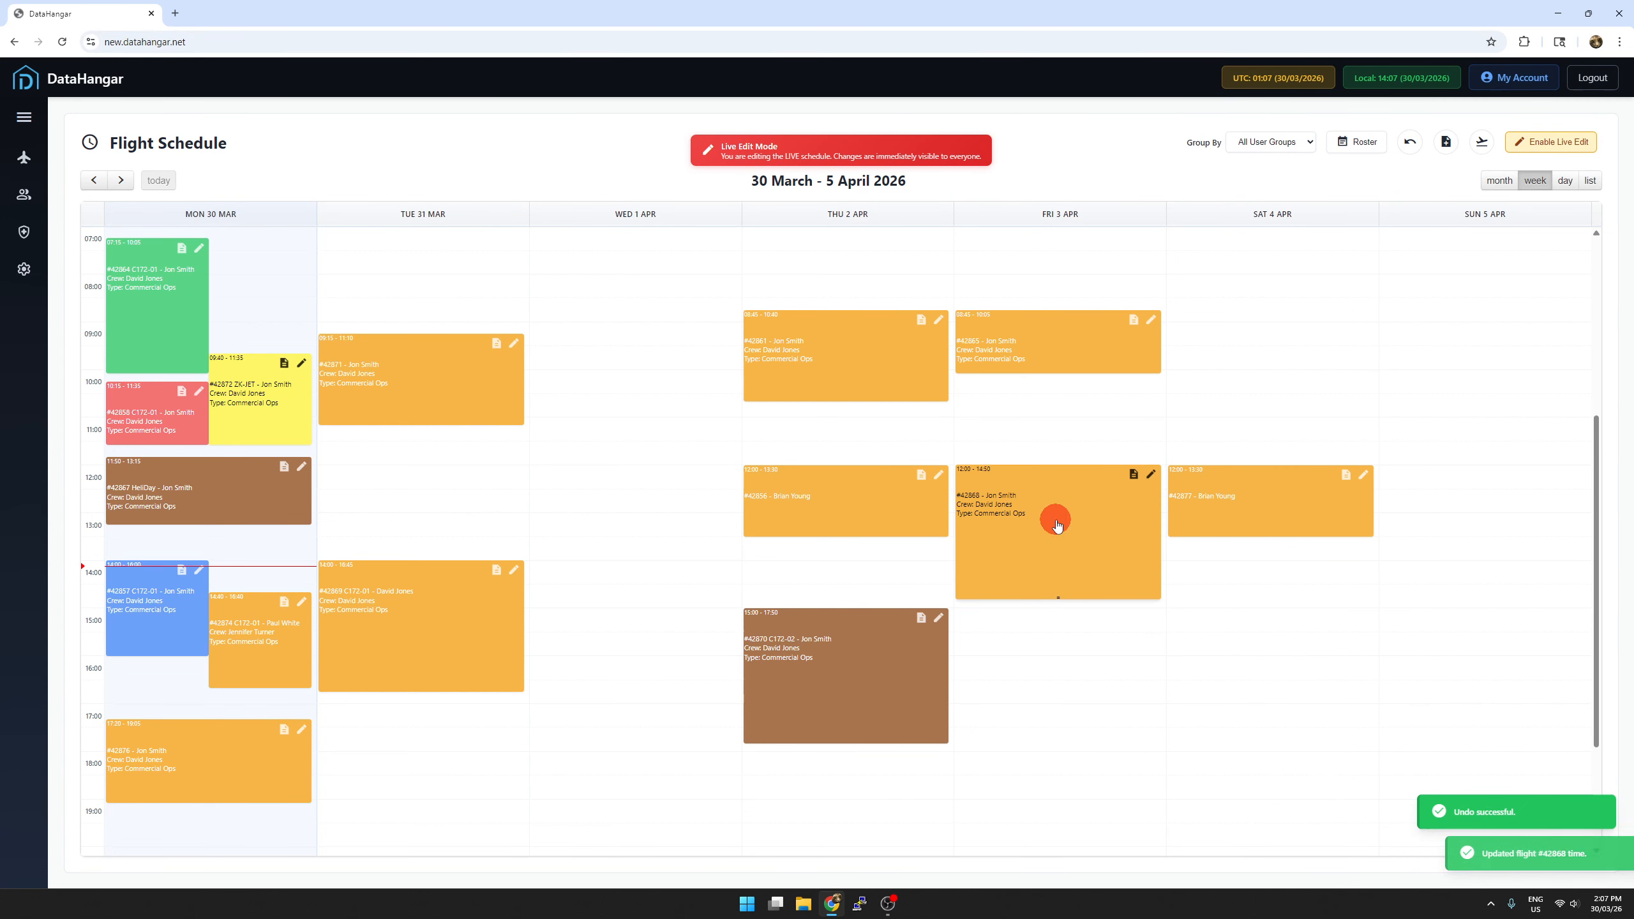
click(1410, 142)
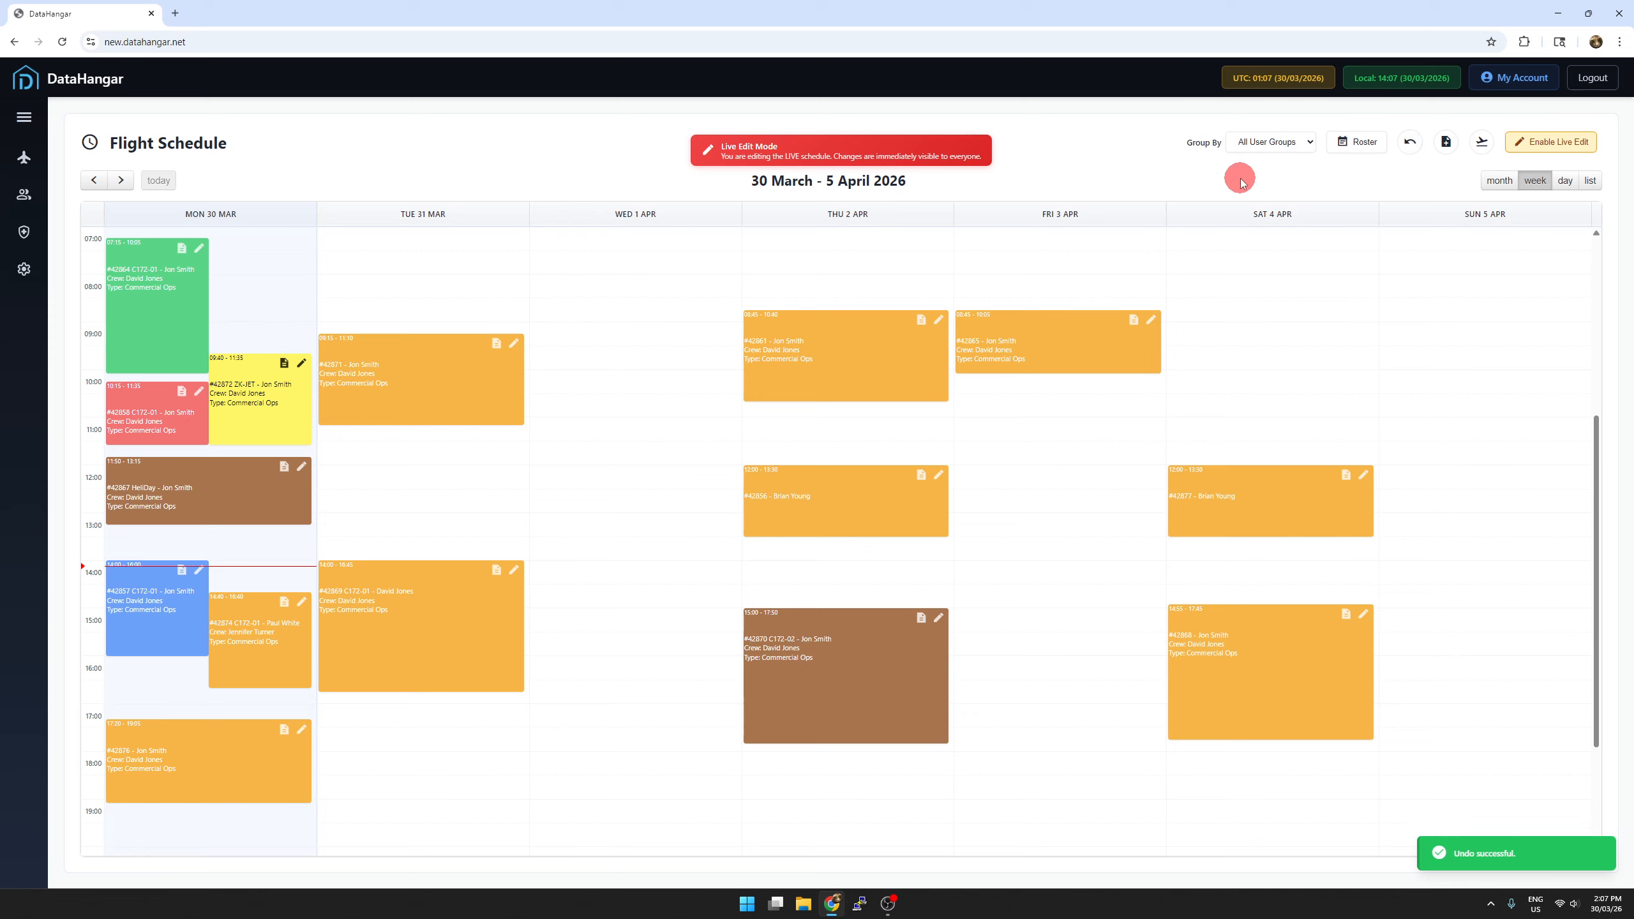
- Keep the grouping on All User Groups and show the staff roster above the week schedule
click(1254, 145)
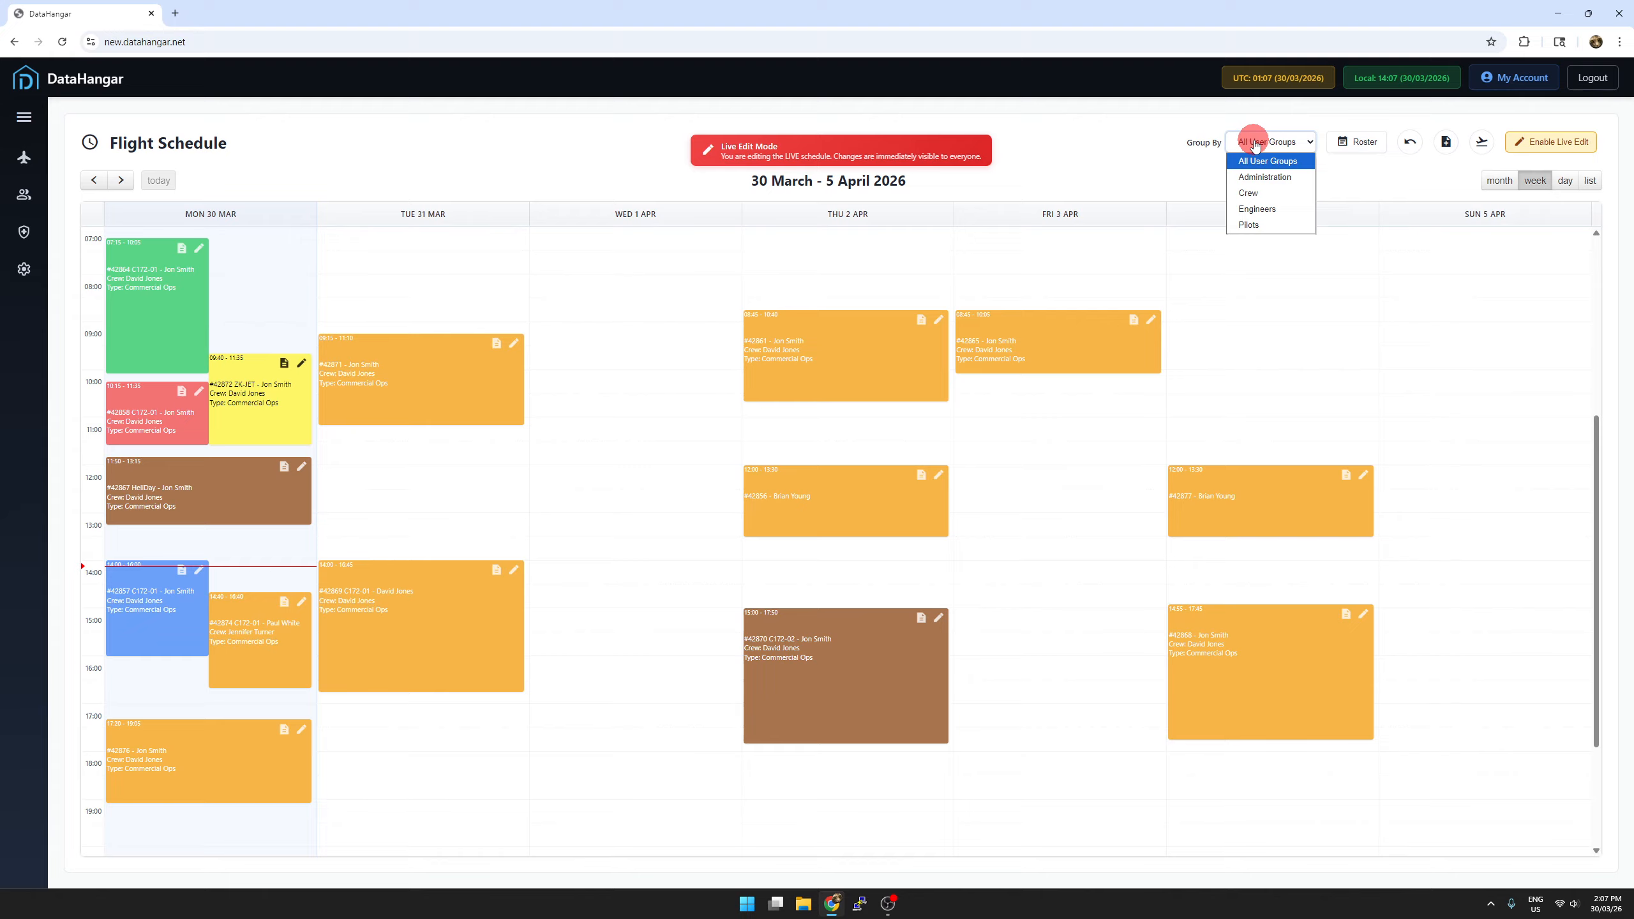
click(1253, 162)
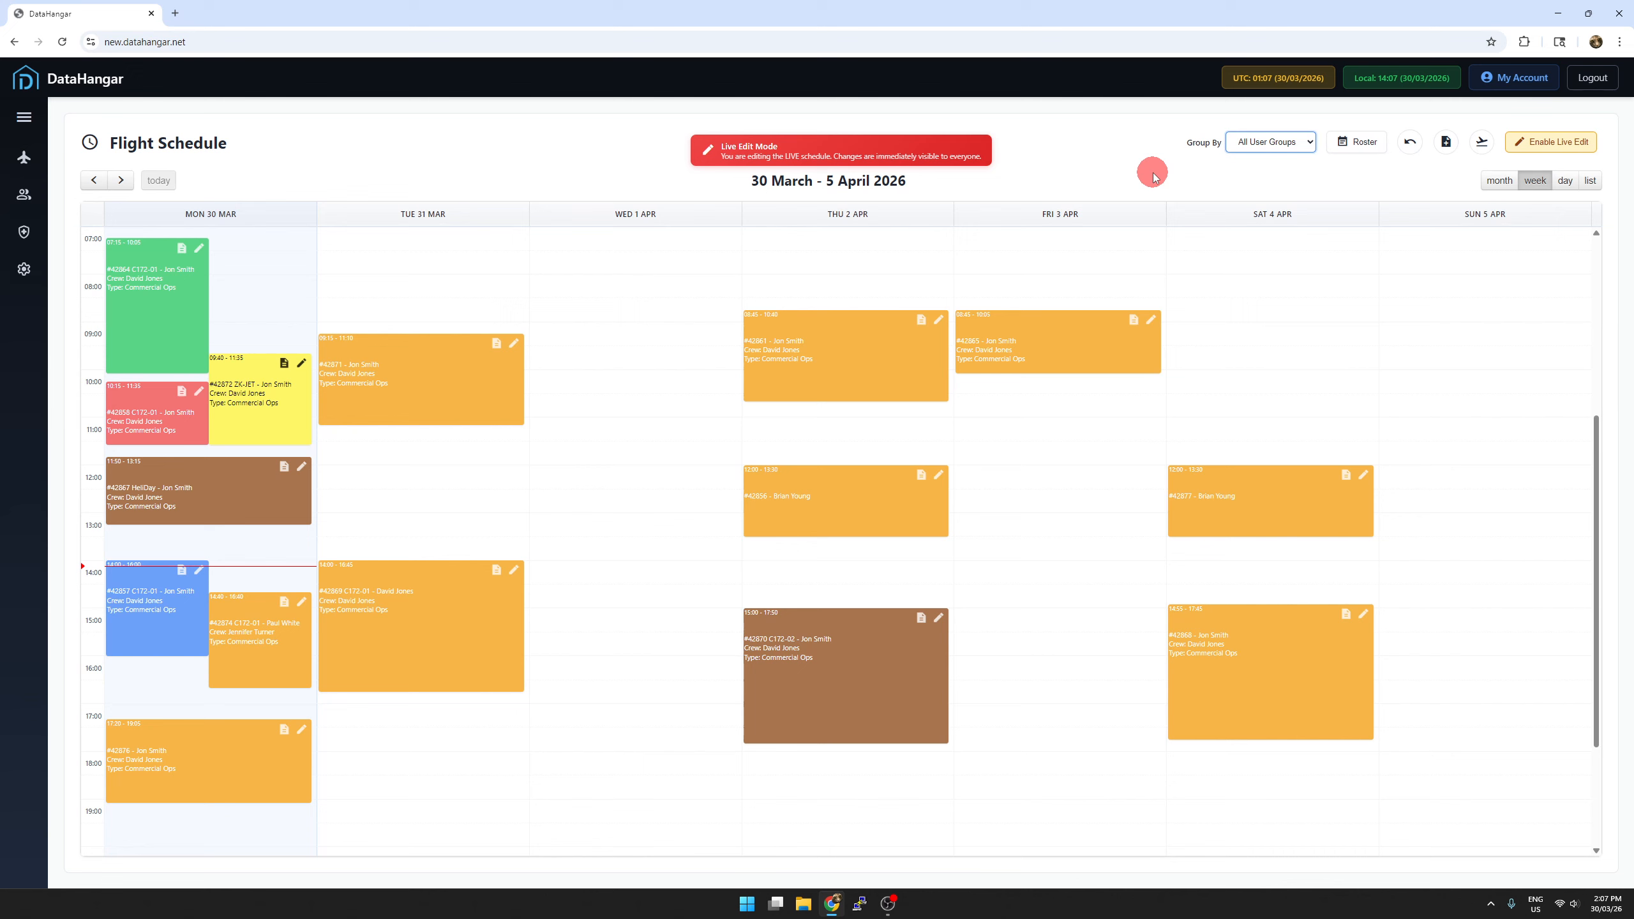
click(1363, 143)
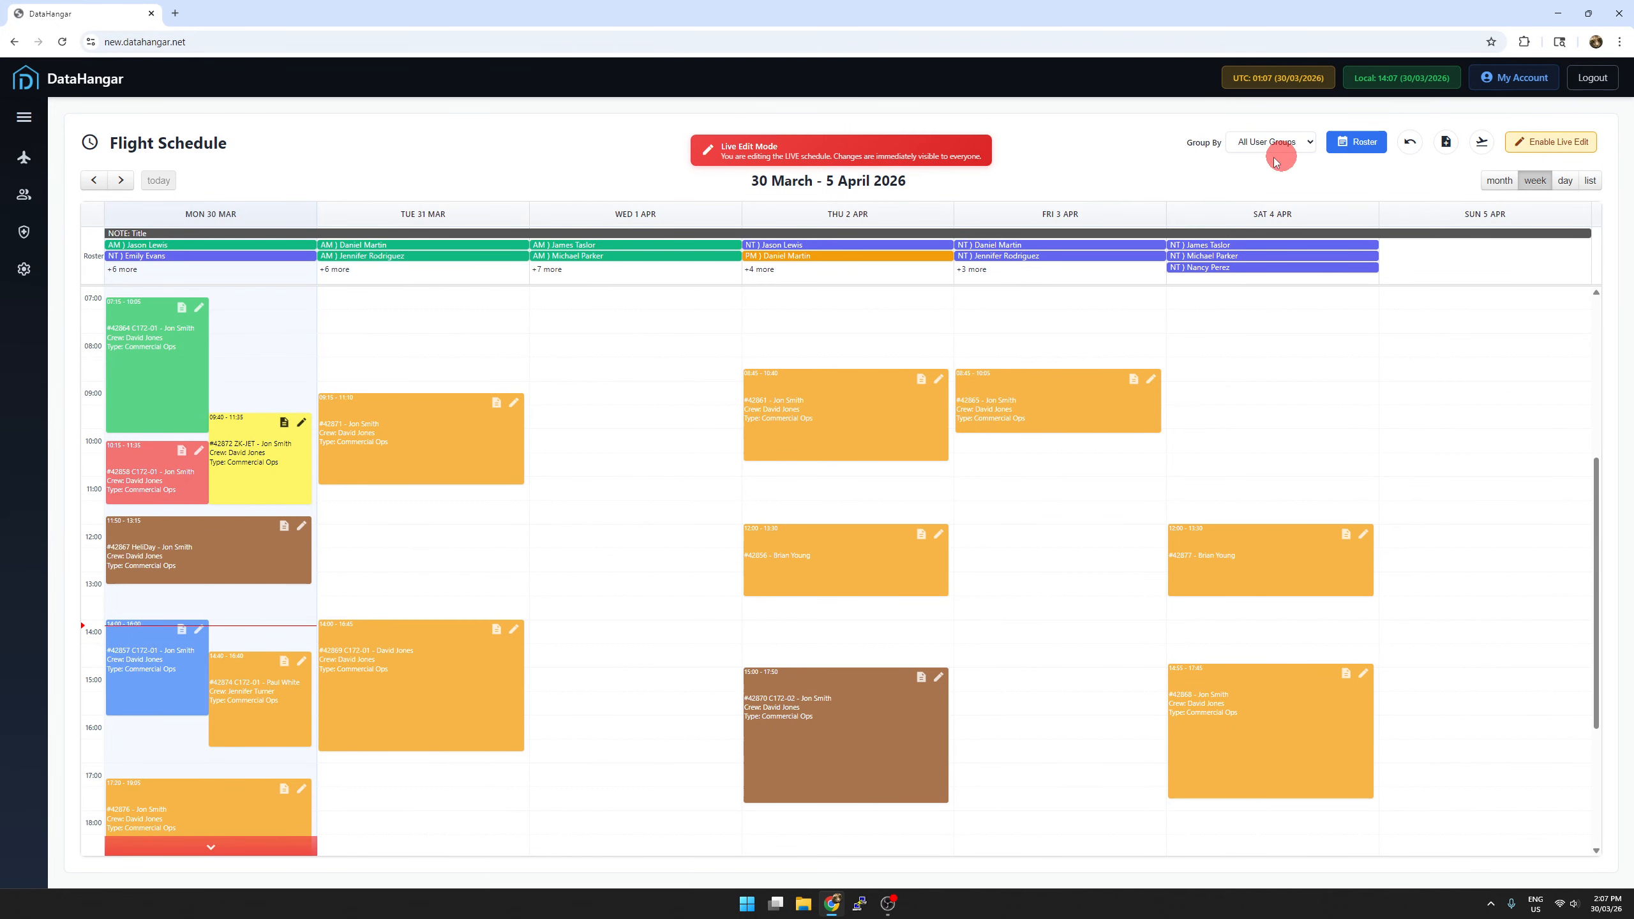
- View all roster entries for Wednesday 1 April, and look at the blank Add Note form without saving a note
click(547, 270)
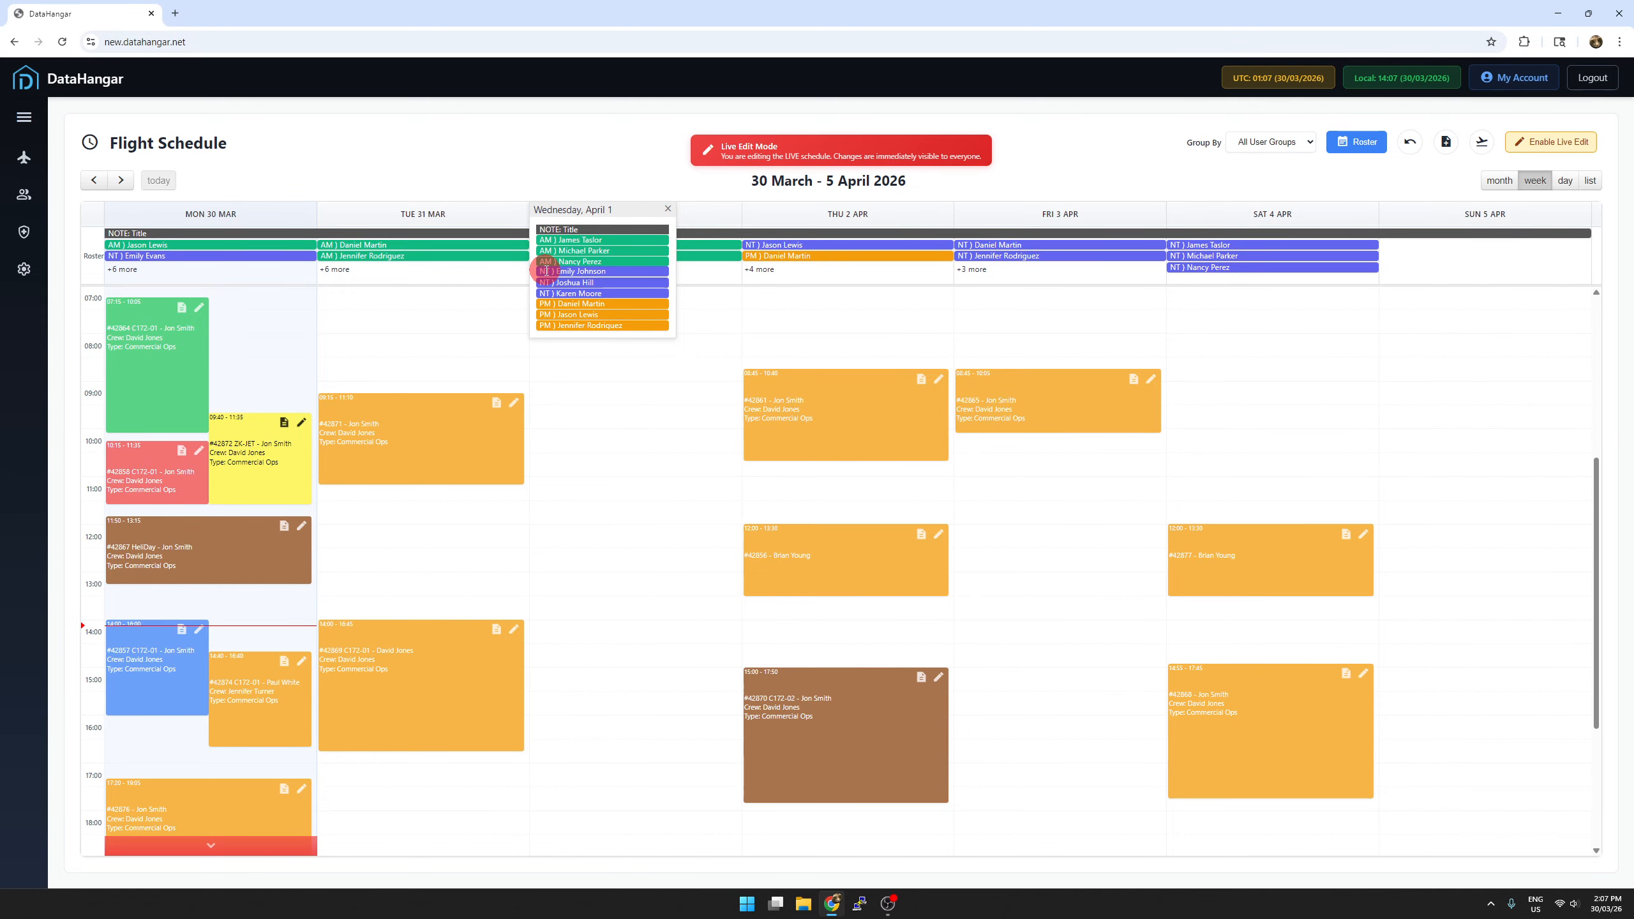
click(667, 212)
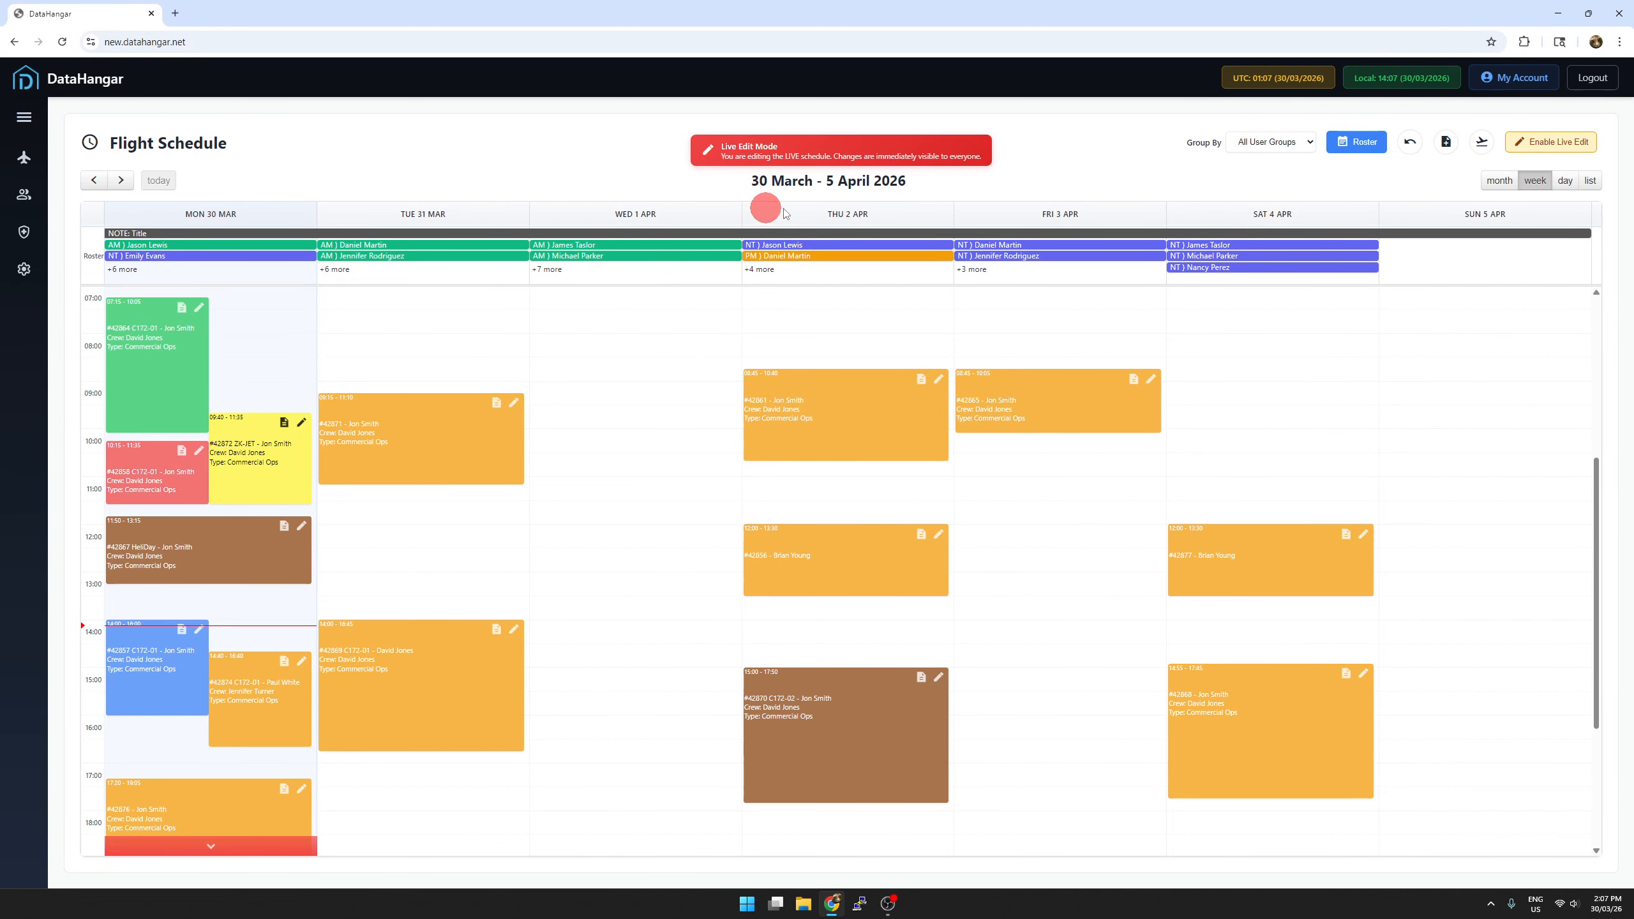
click(1449, 144)
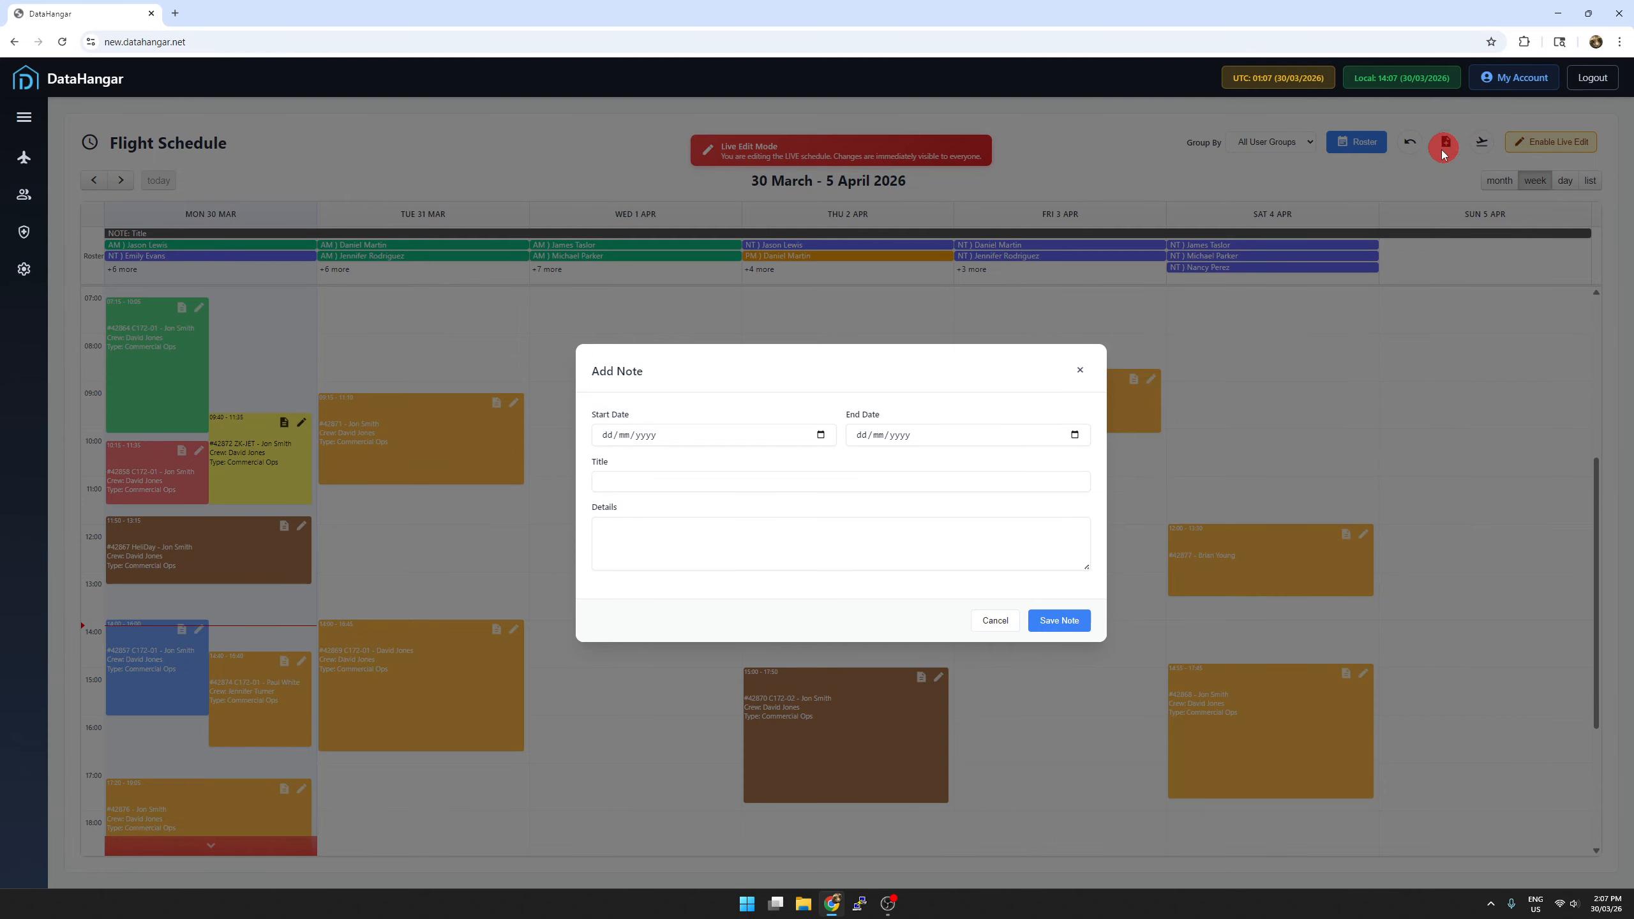
click(994, 622)
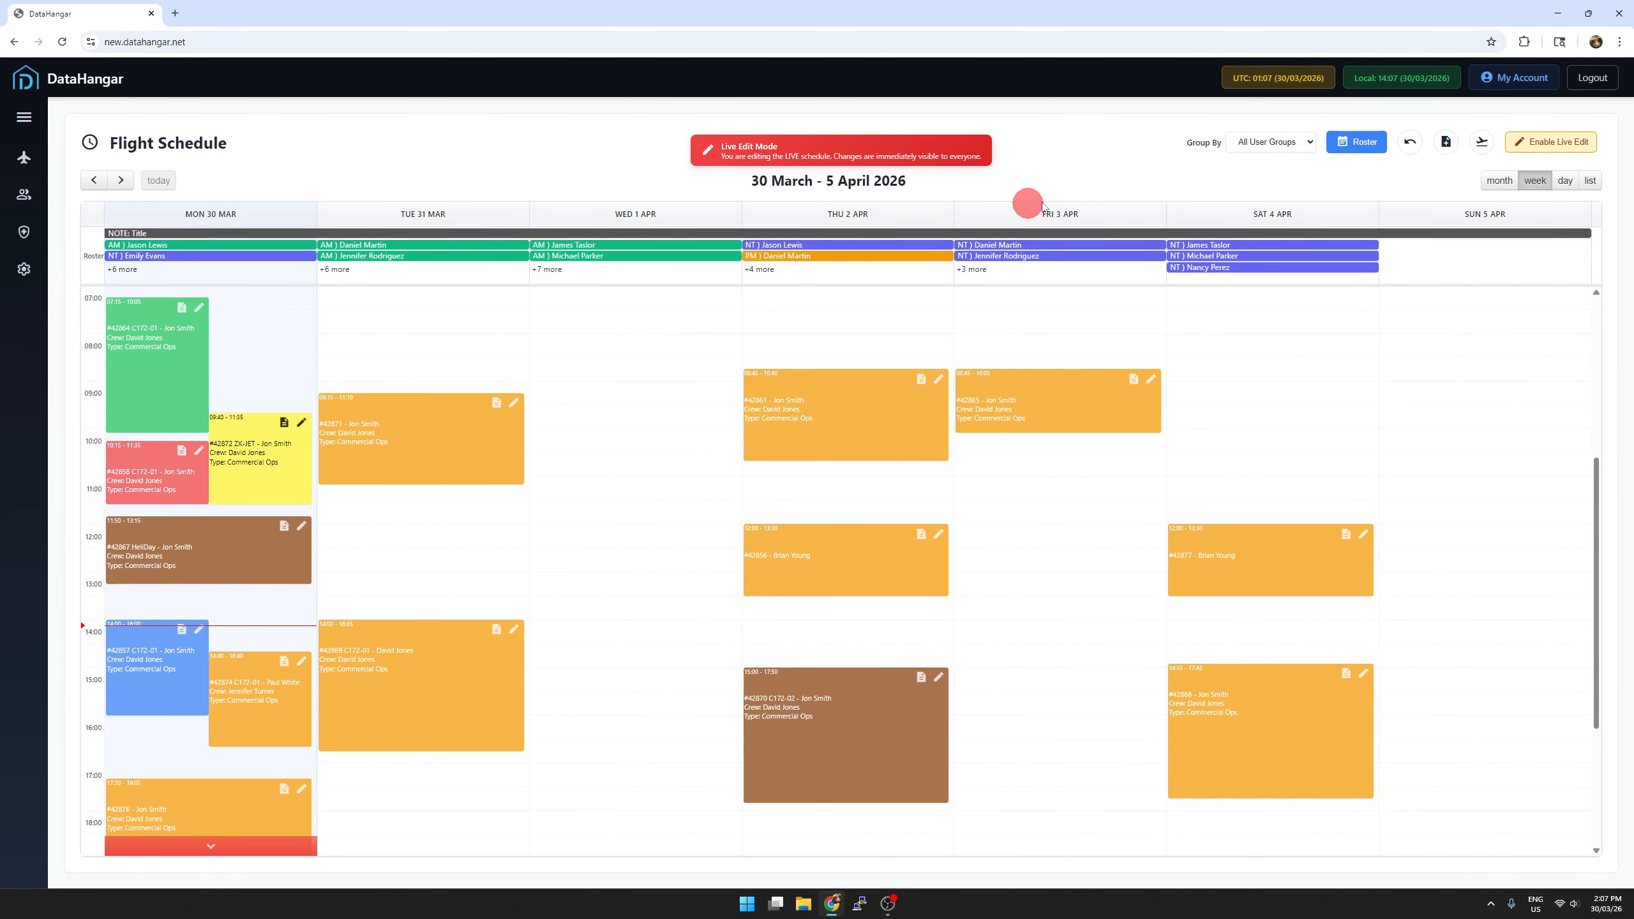
- Hide the staff roster from the week schedule and look over the flights from early morning to late evening
click(1349, 151)
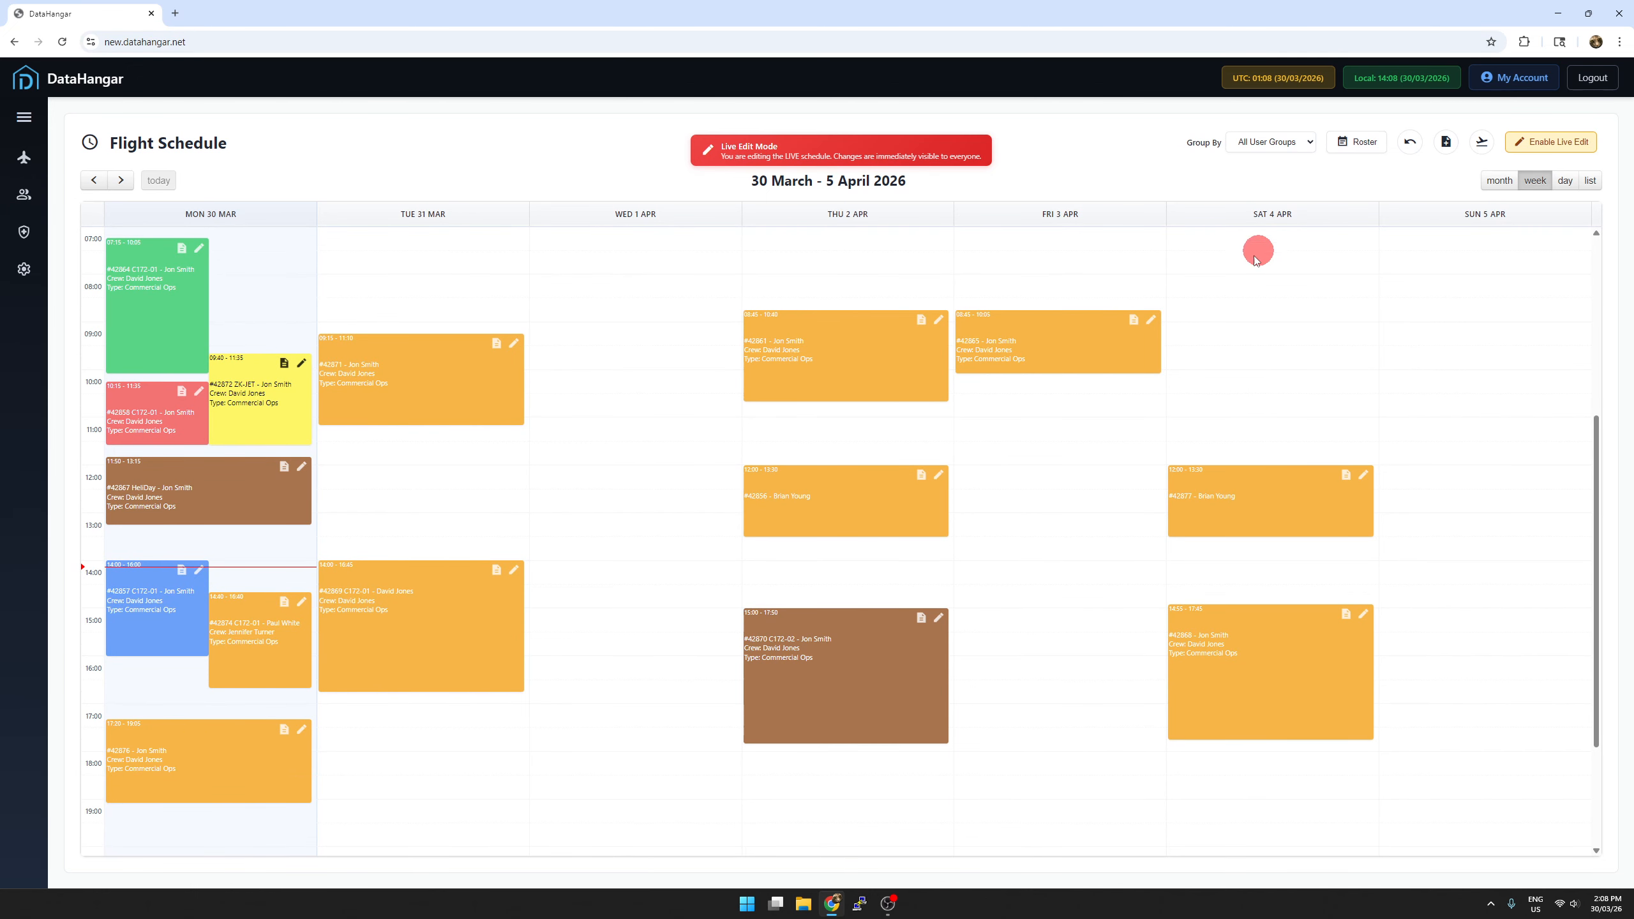
scroll(974, 457, down, 3)
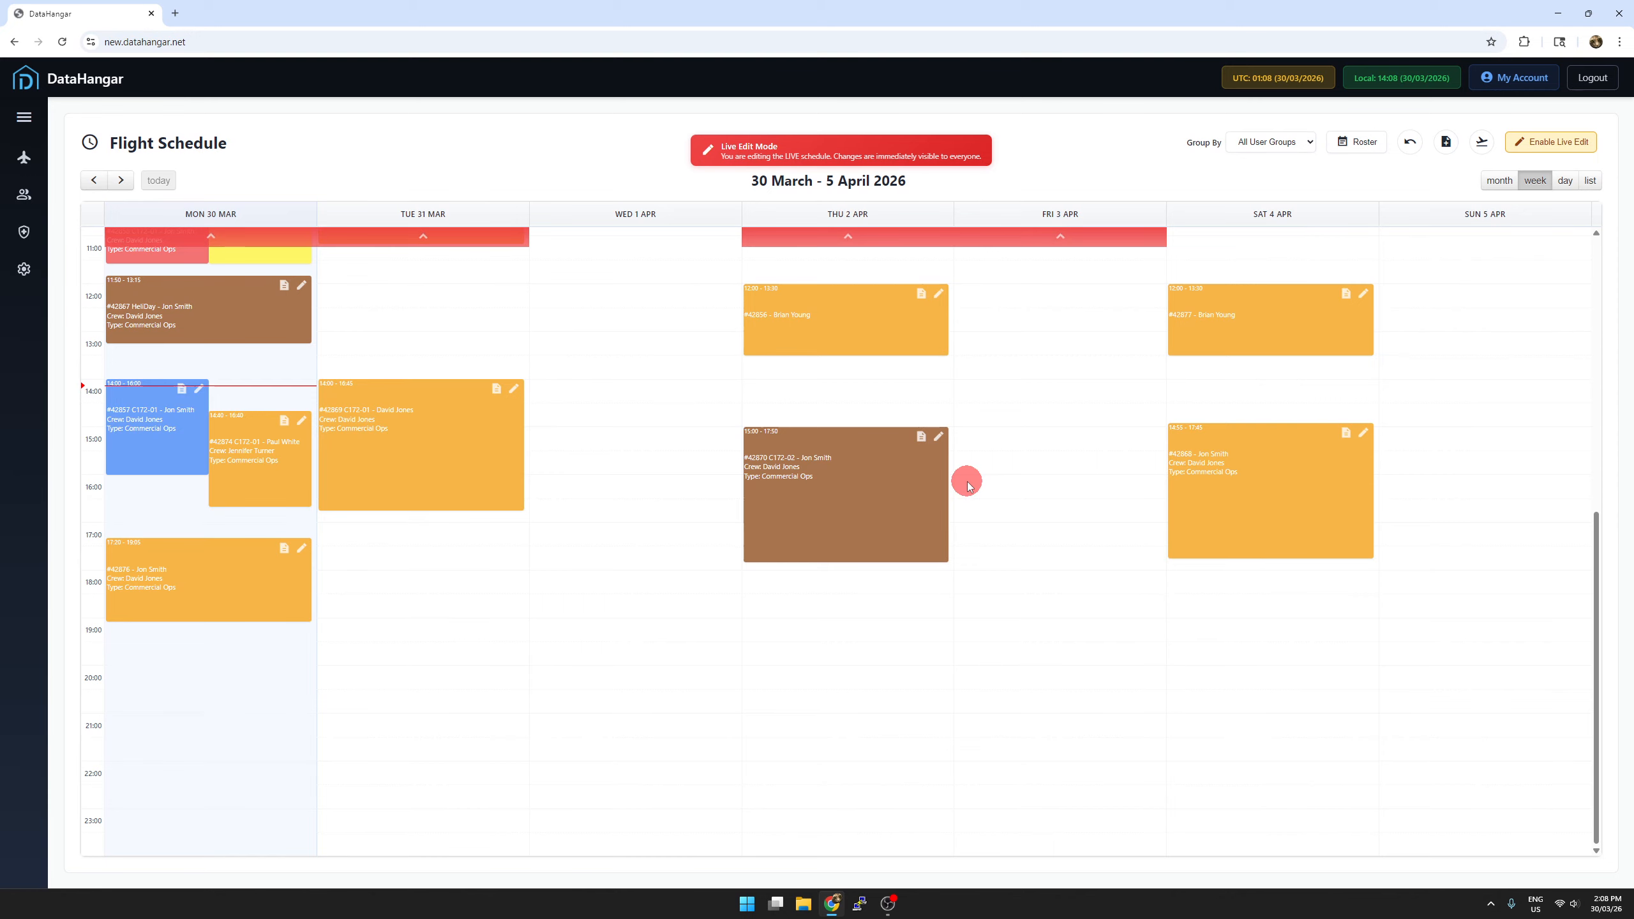
scroll(967, 487, up, 6)
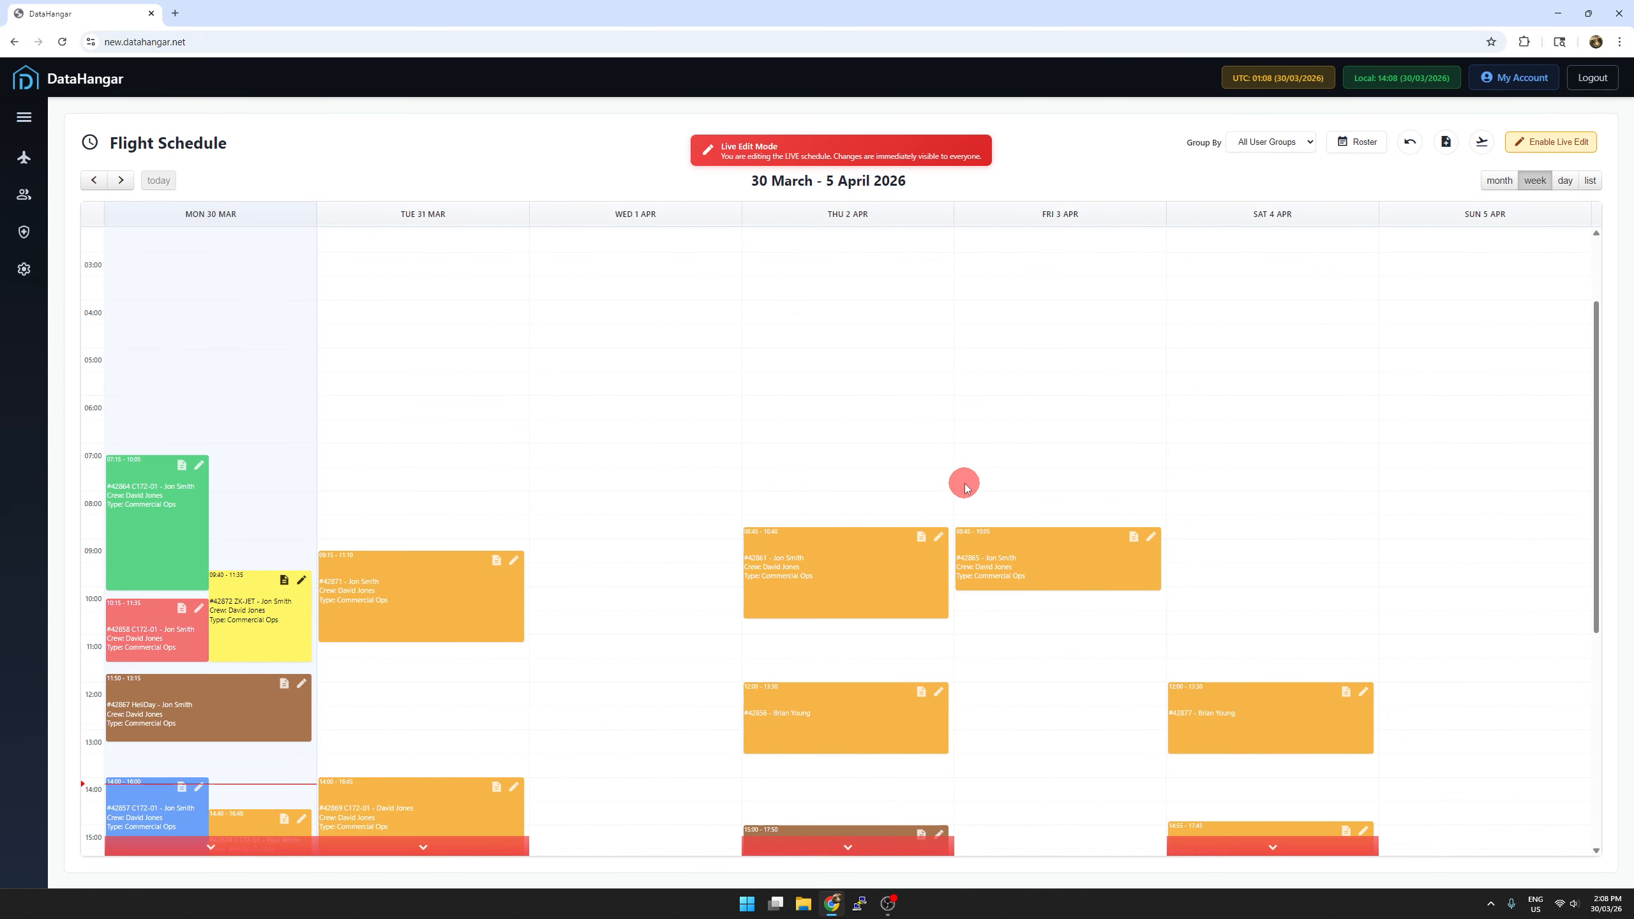
scroll(965, 487, down, 3)
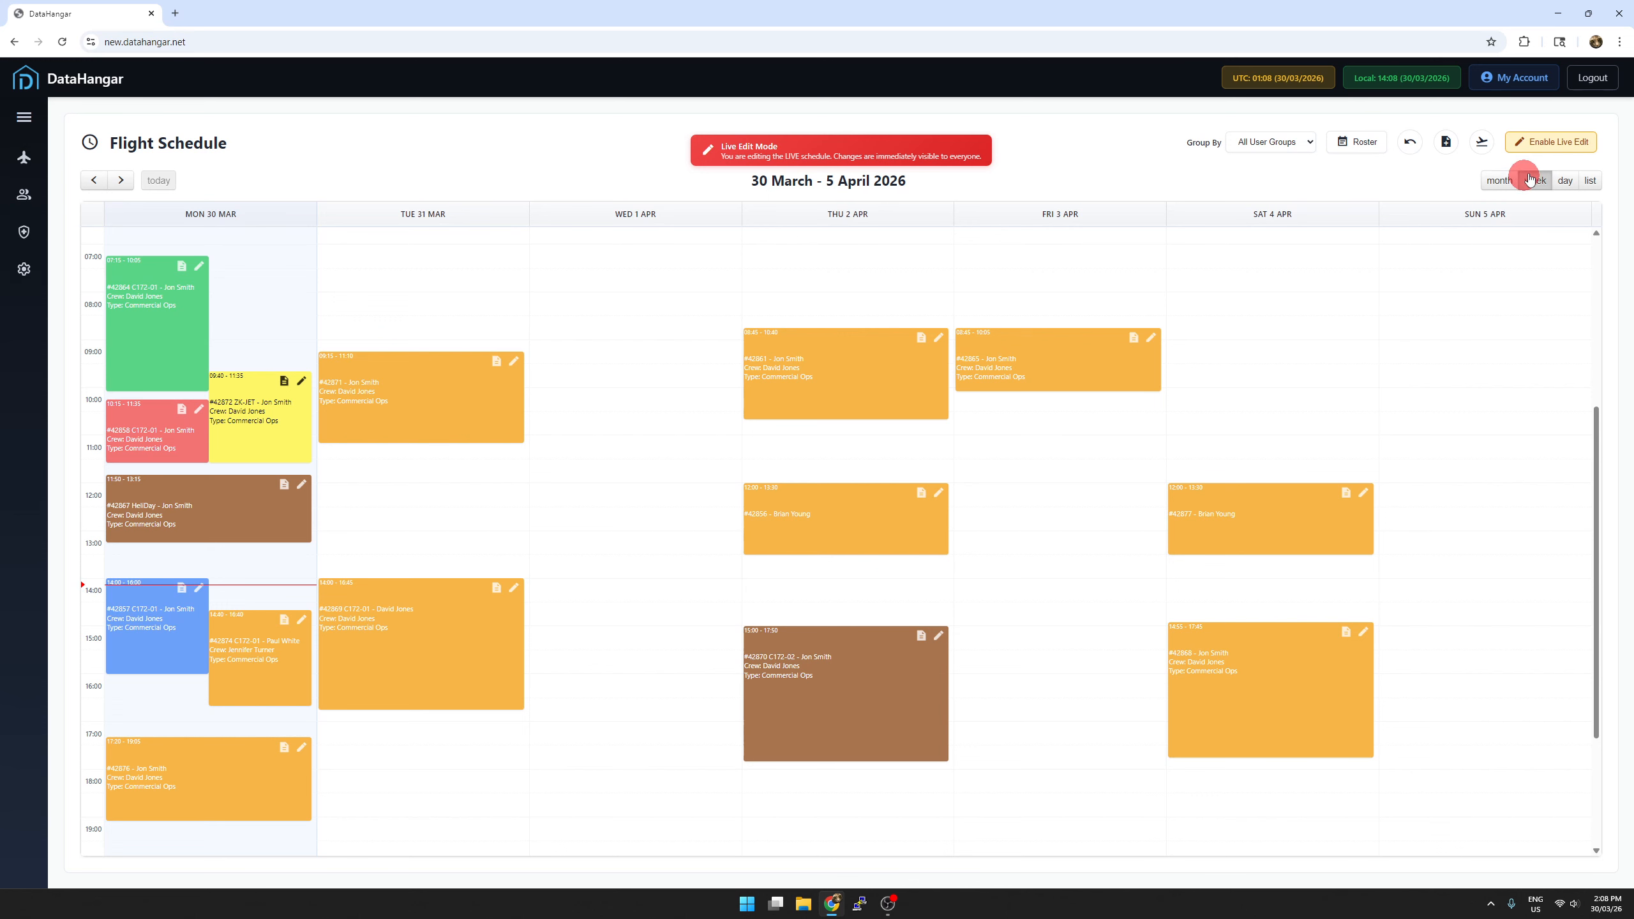
- Toggle live editing of the flight schedule off and on again, and leave it switched off
click(1572, 145)
click(1572, 146)
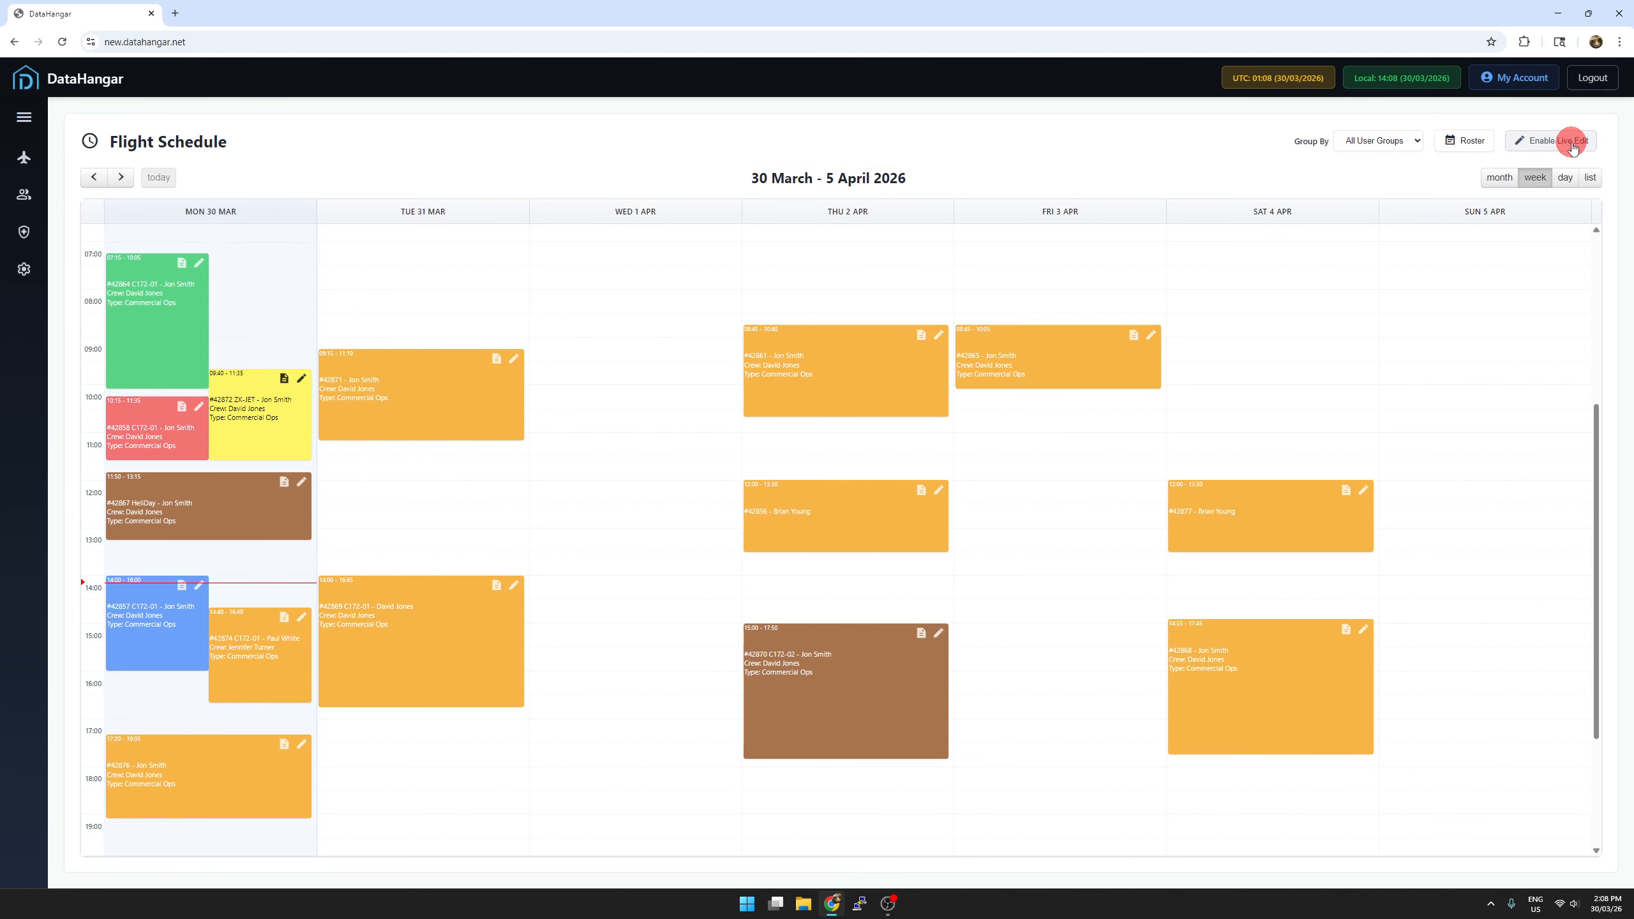
click(1572, 143)
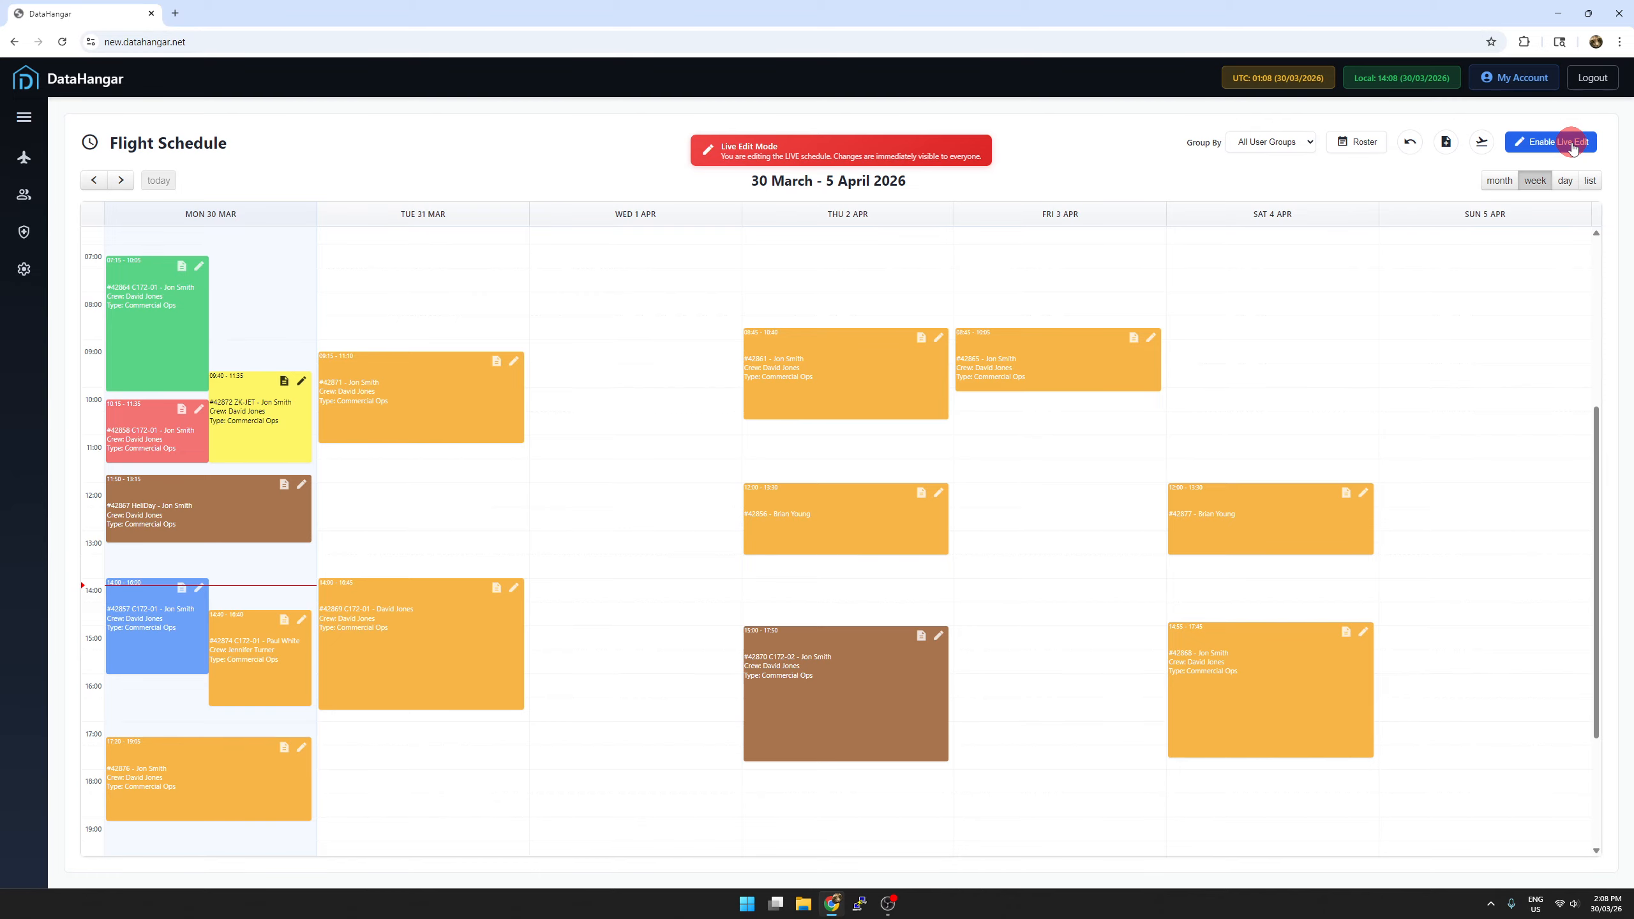
click(1572, 144)
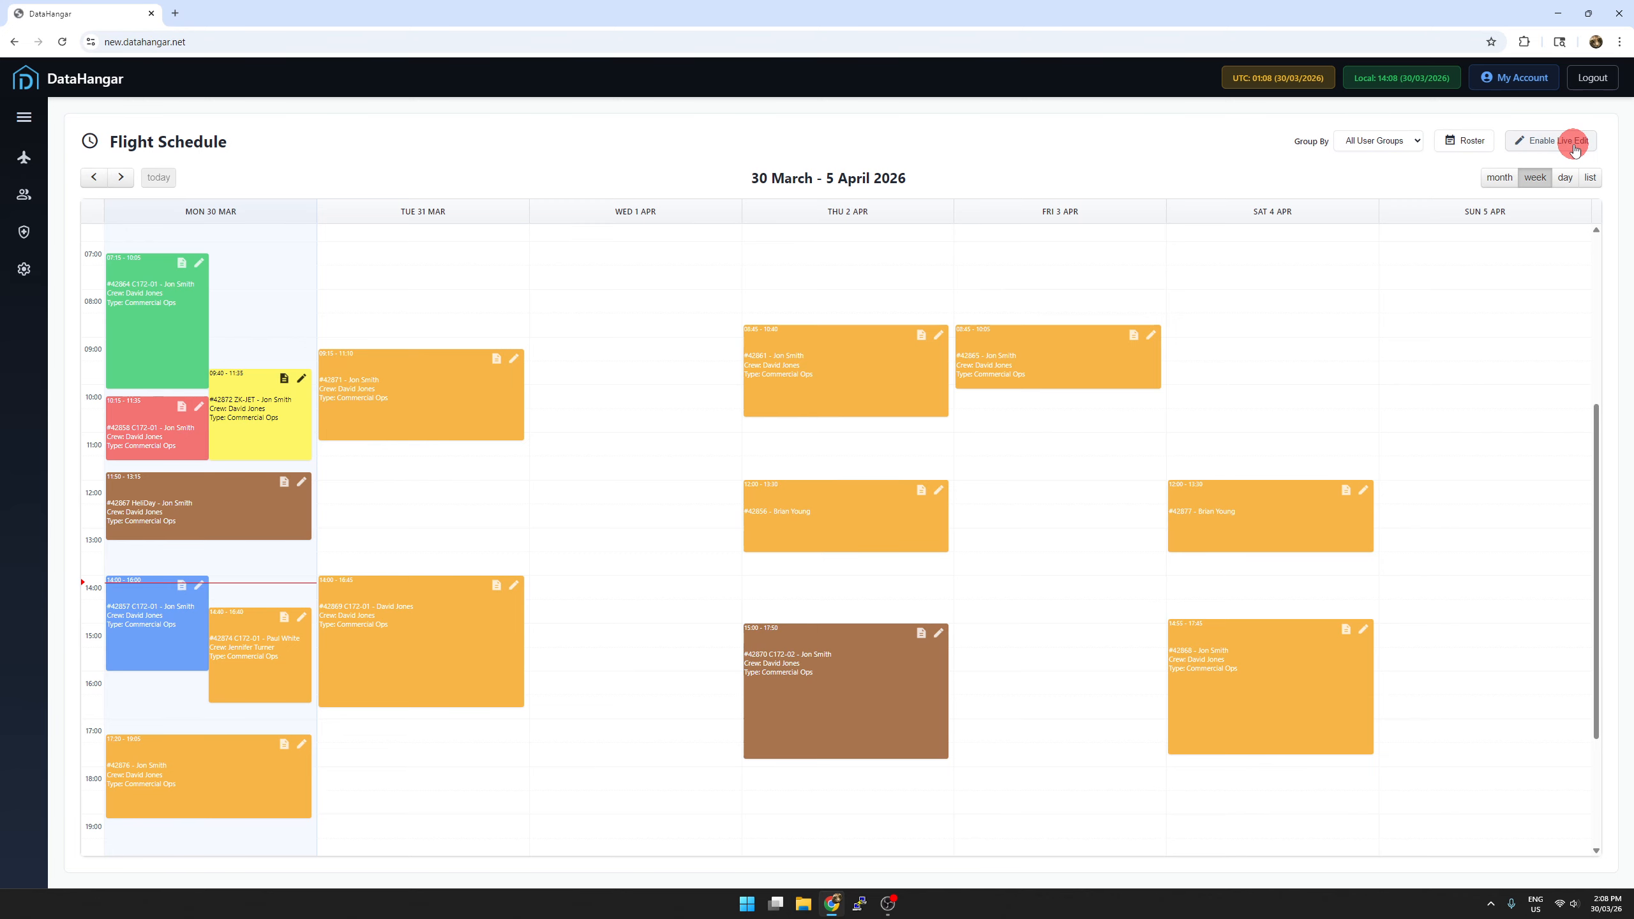